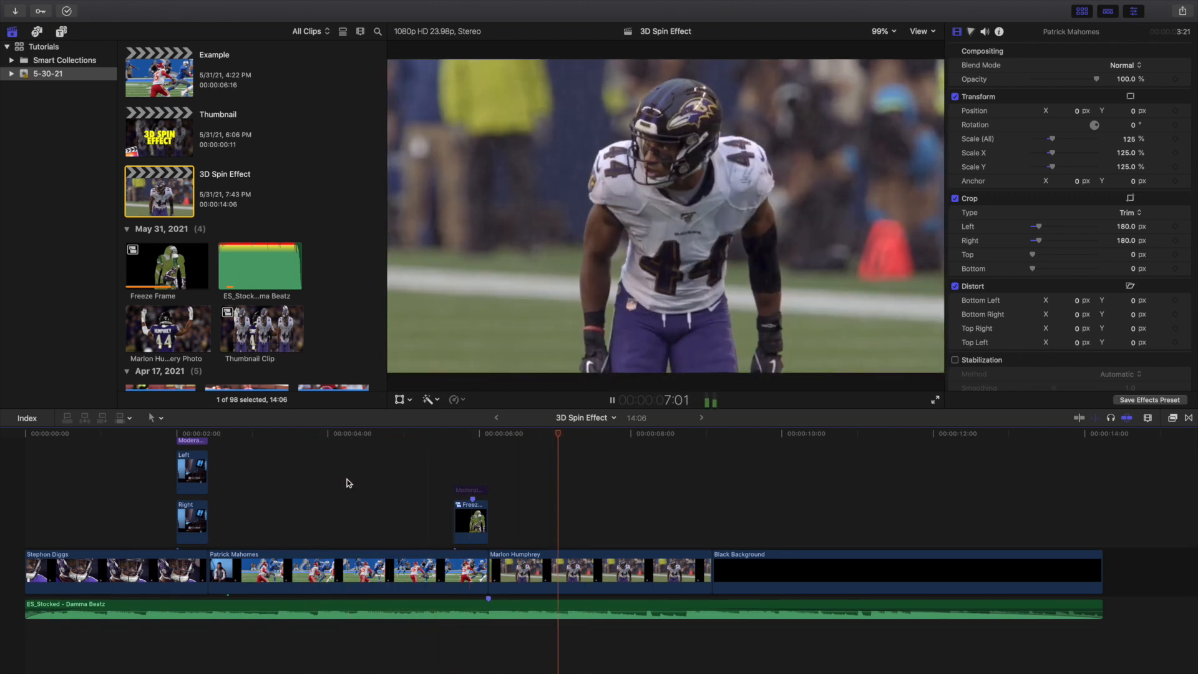
Play back the 3D spin transition between the Patrick Mahomes and Marlon Humphrey clips.
click(348, 484)
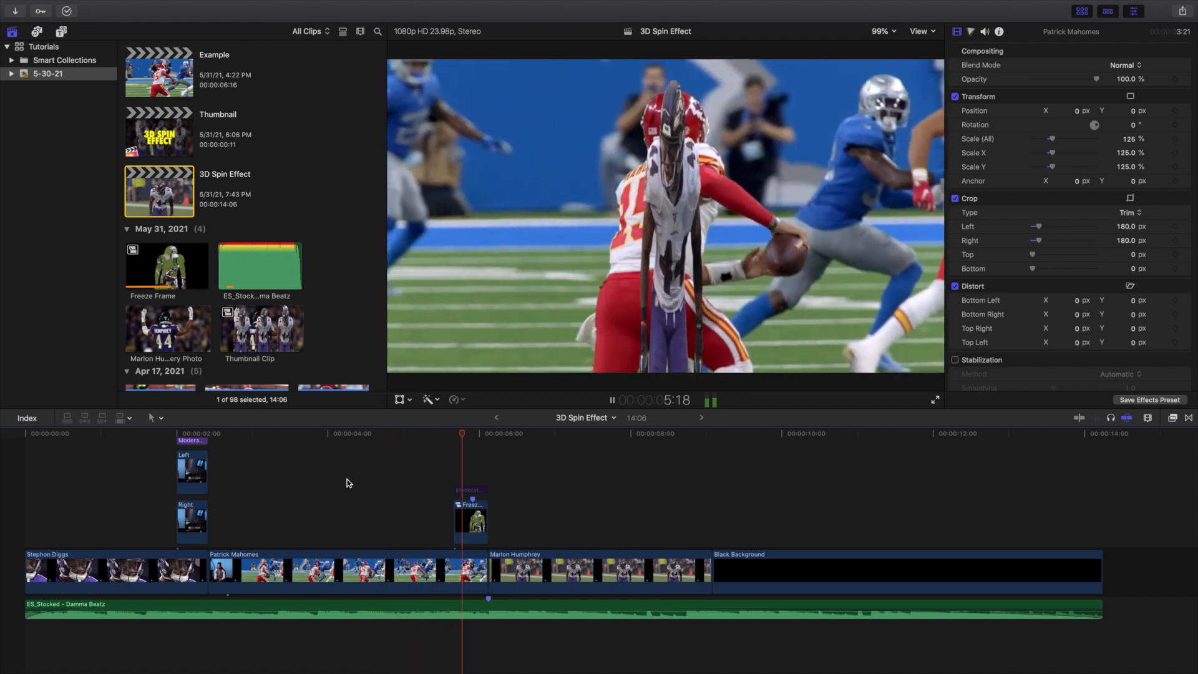
key(space)
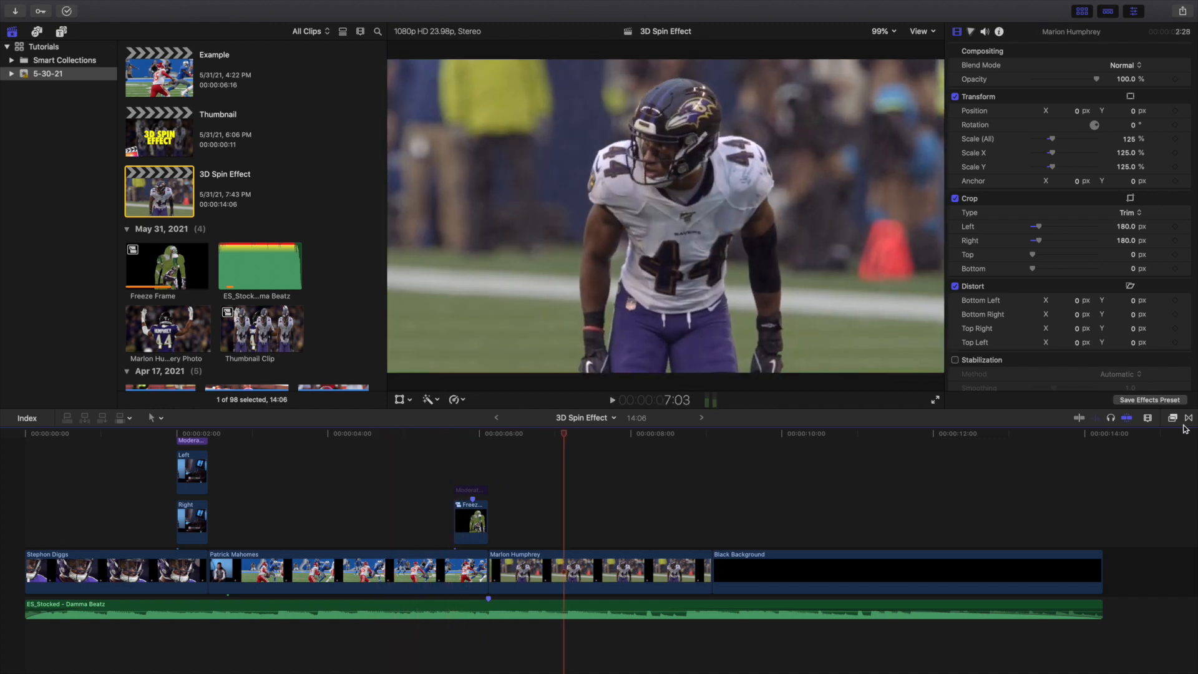
Look up the 3D Orientation effect among the installed video effects.
click(1173, 417)
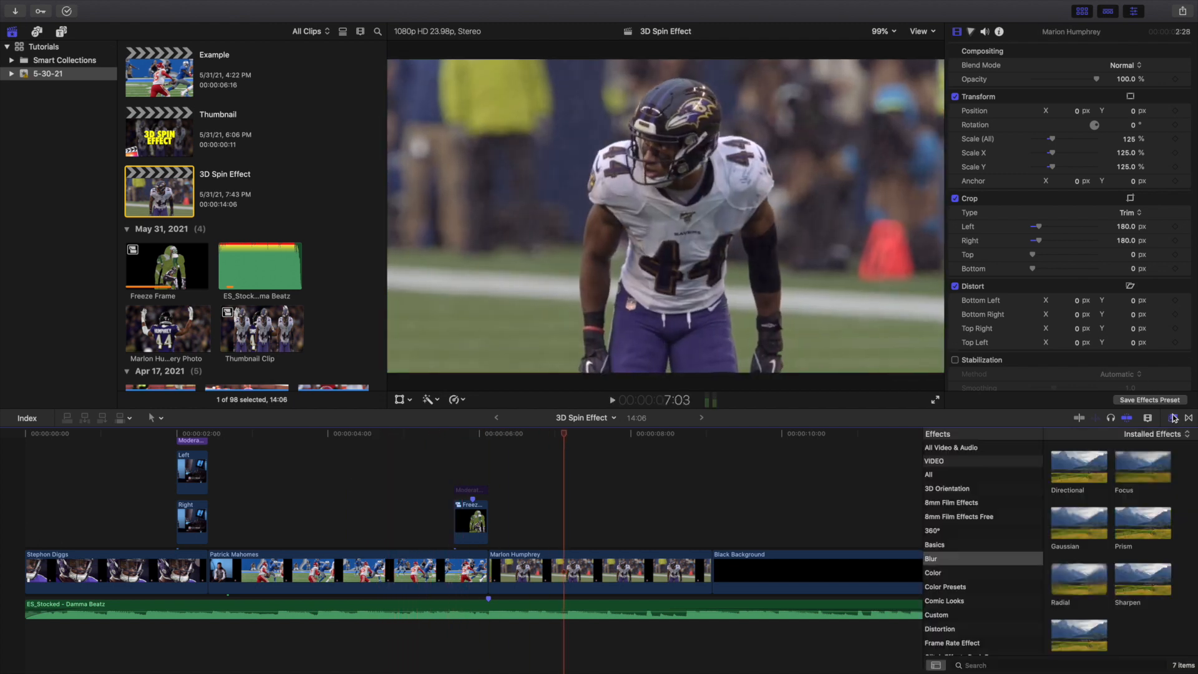
click(957, 488)
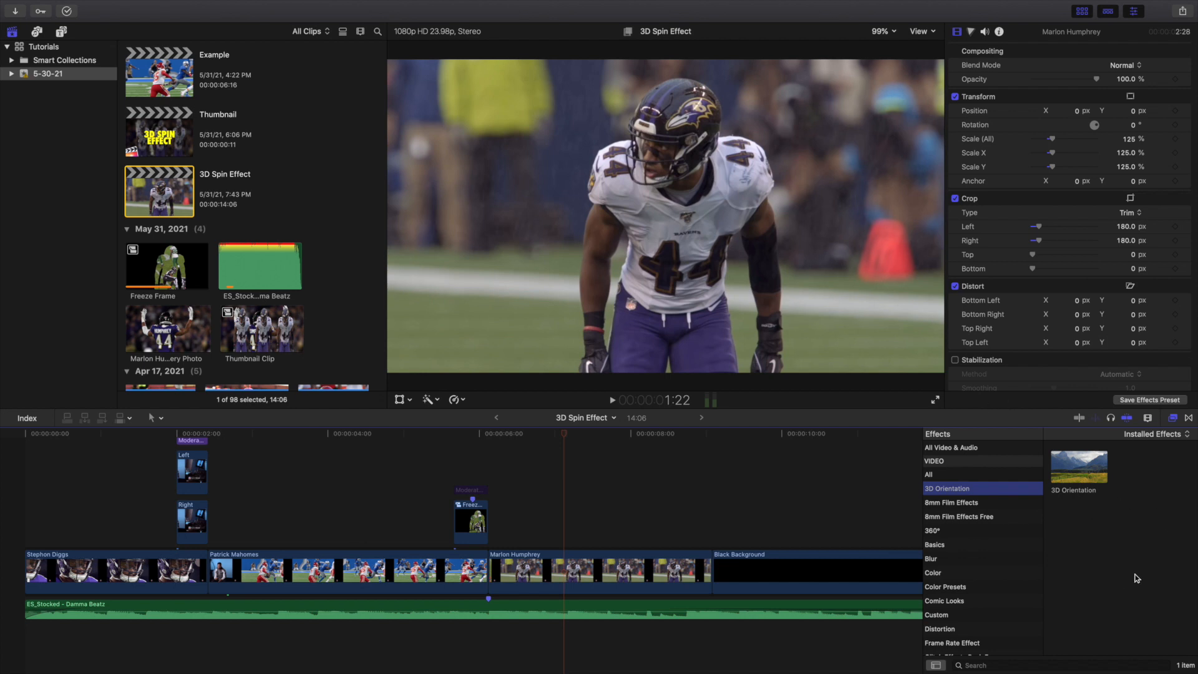
click(1174, 420)
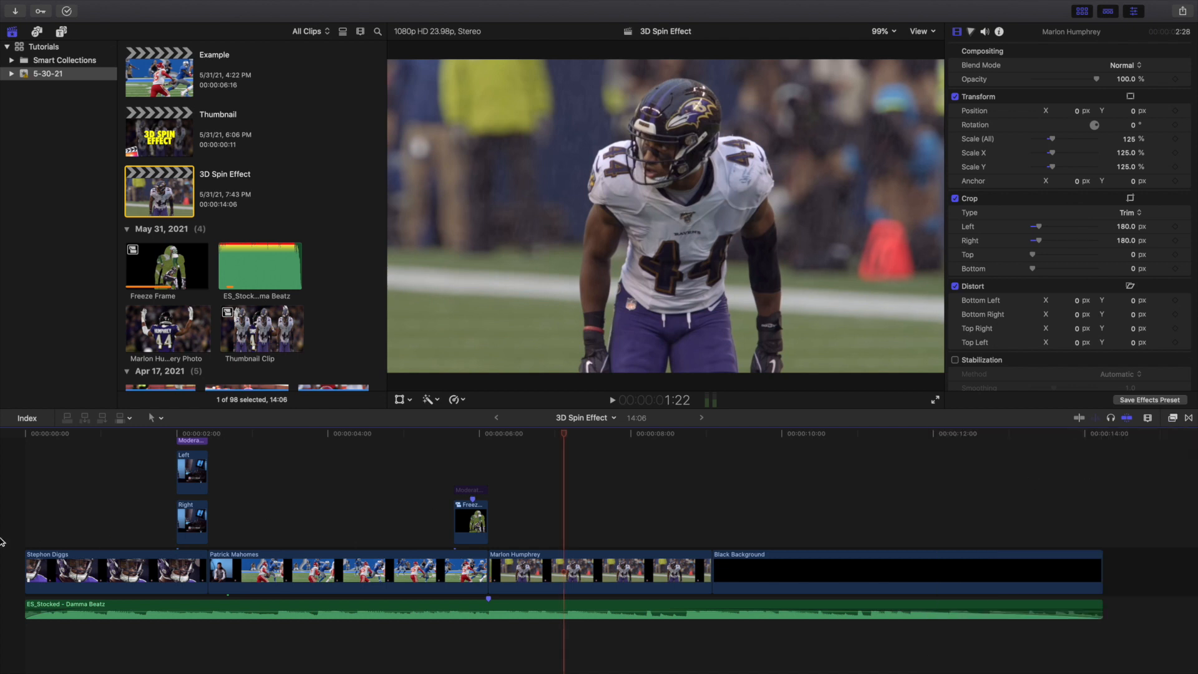
Open the Example project in the timeline, with both of its clips in view.
key(Home)
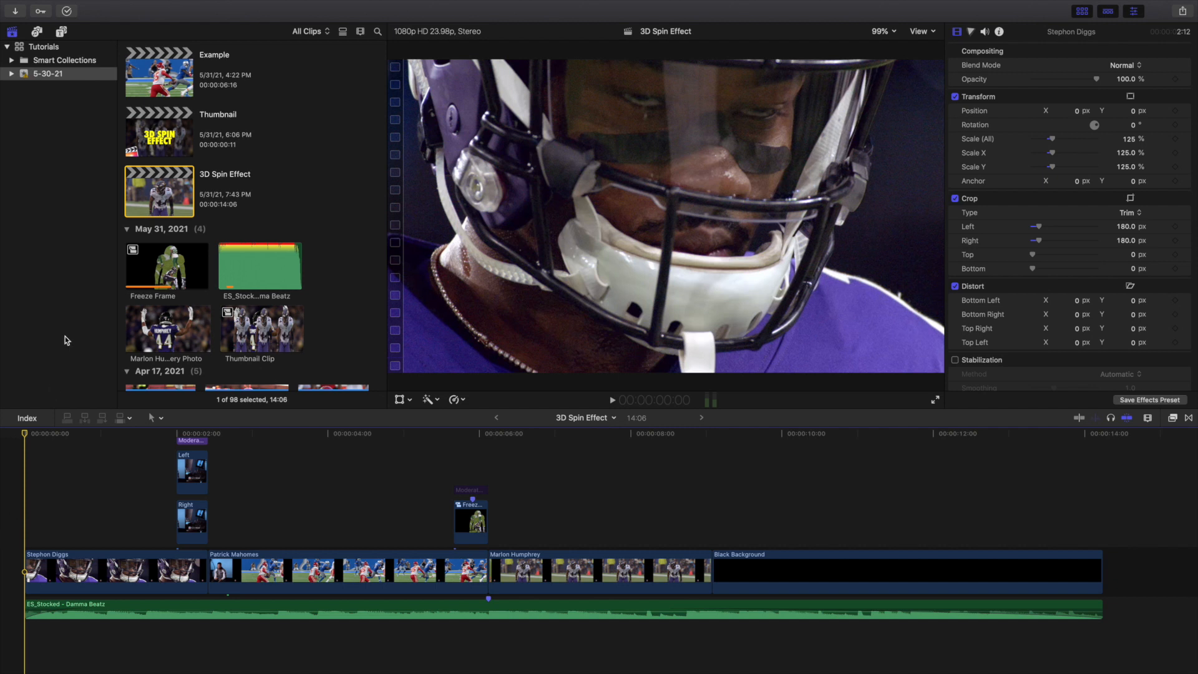
double_click(163, 87)
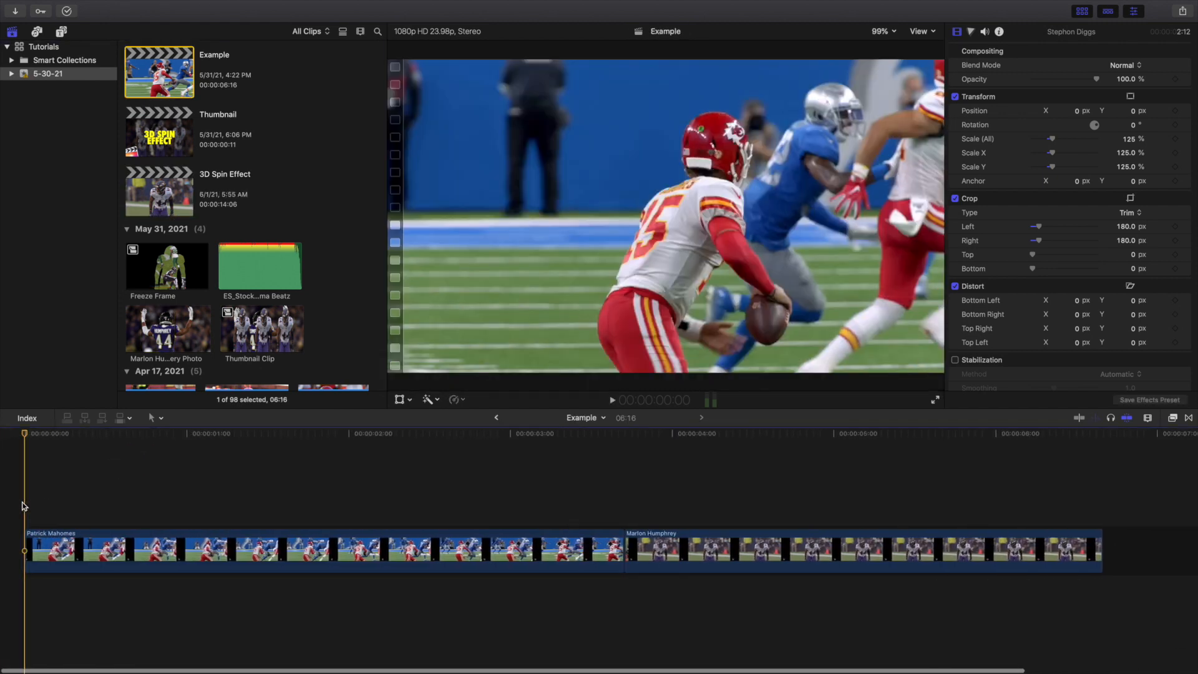
key(super+minus)
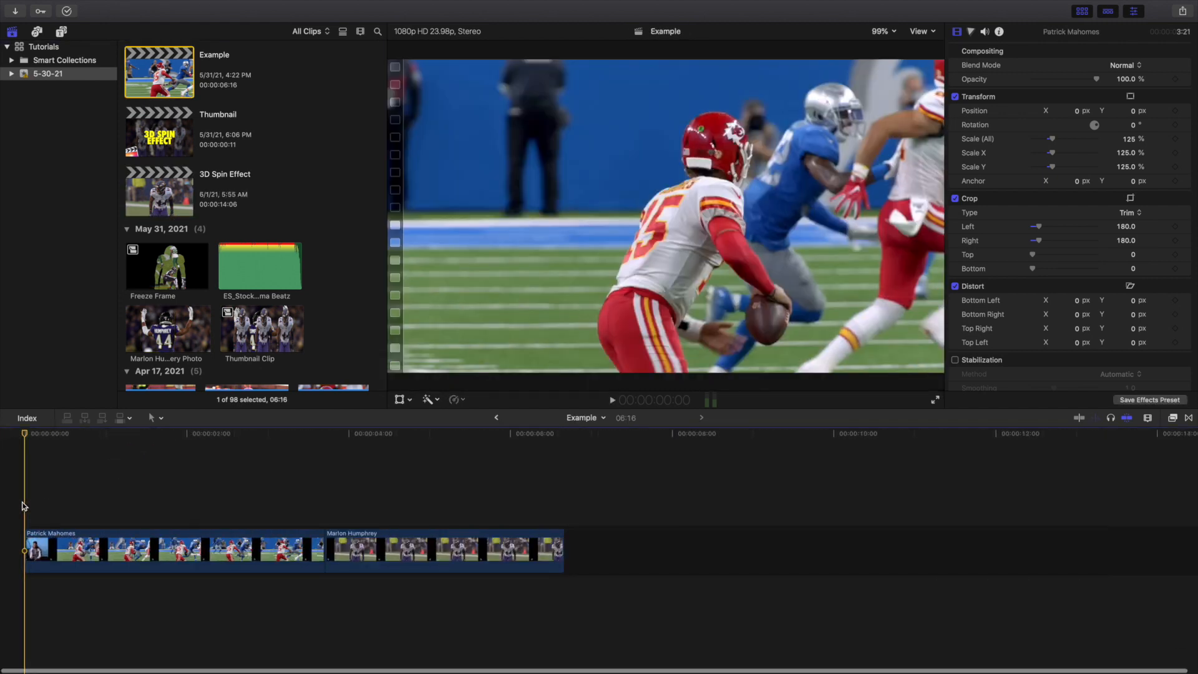
Insert a freeze frame from the first frame of the Marlon Humphrey clip at the cut between the two clips.
click(324, 517)
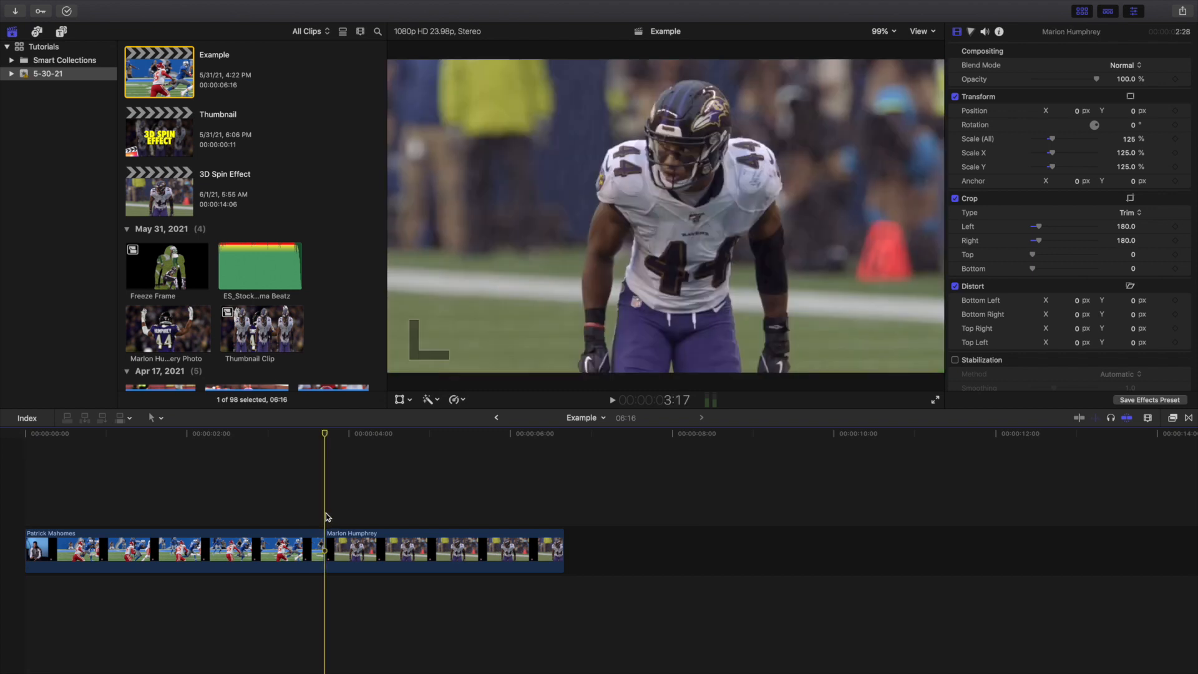
click(348, 544)
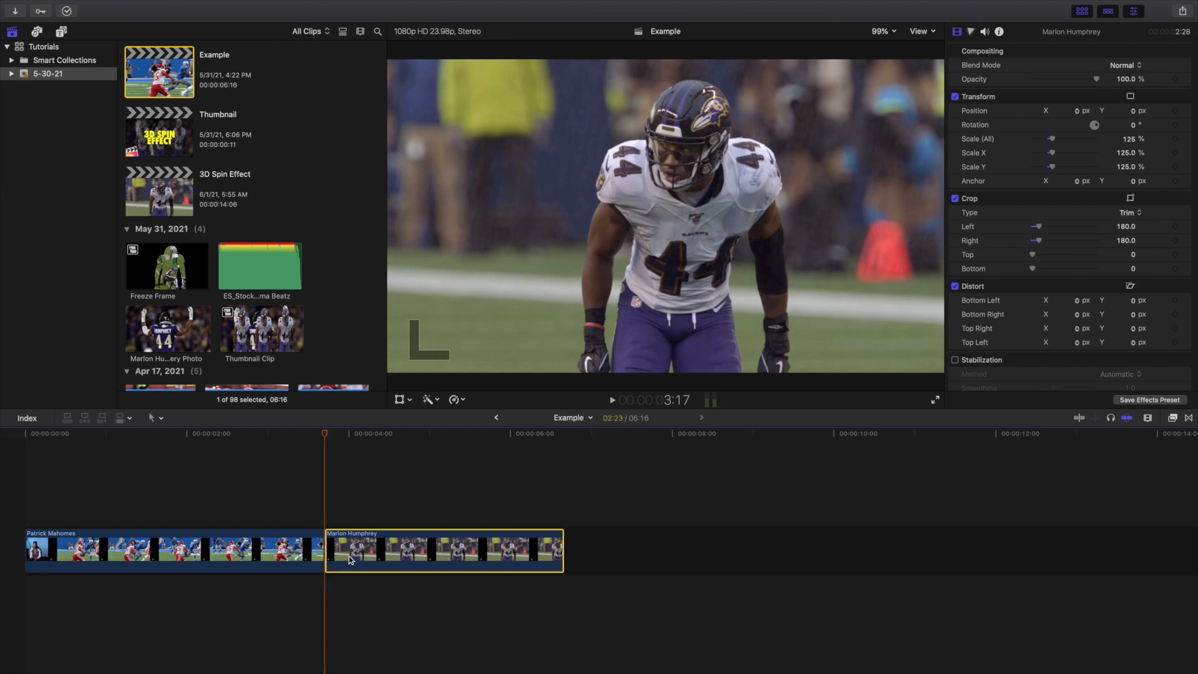
key(alt+f)
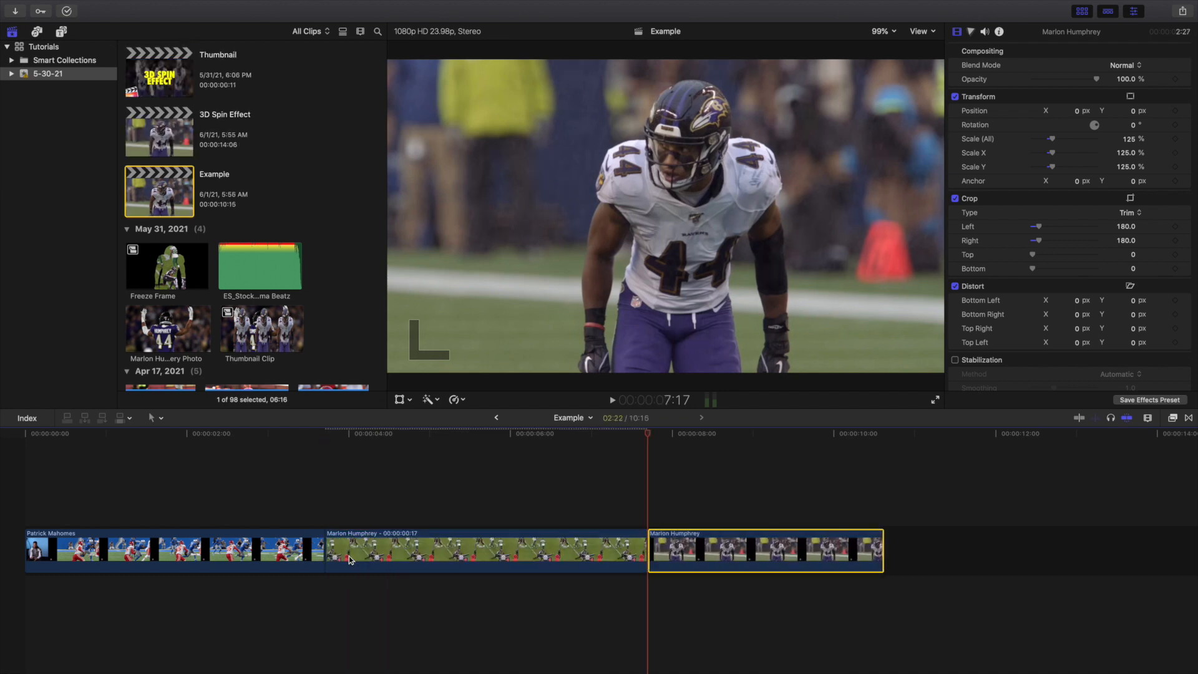
Rename the new freeze-frame clip as Draw Mask.
click(353, 550)
right_click(356, 551)
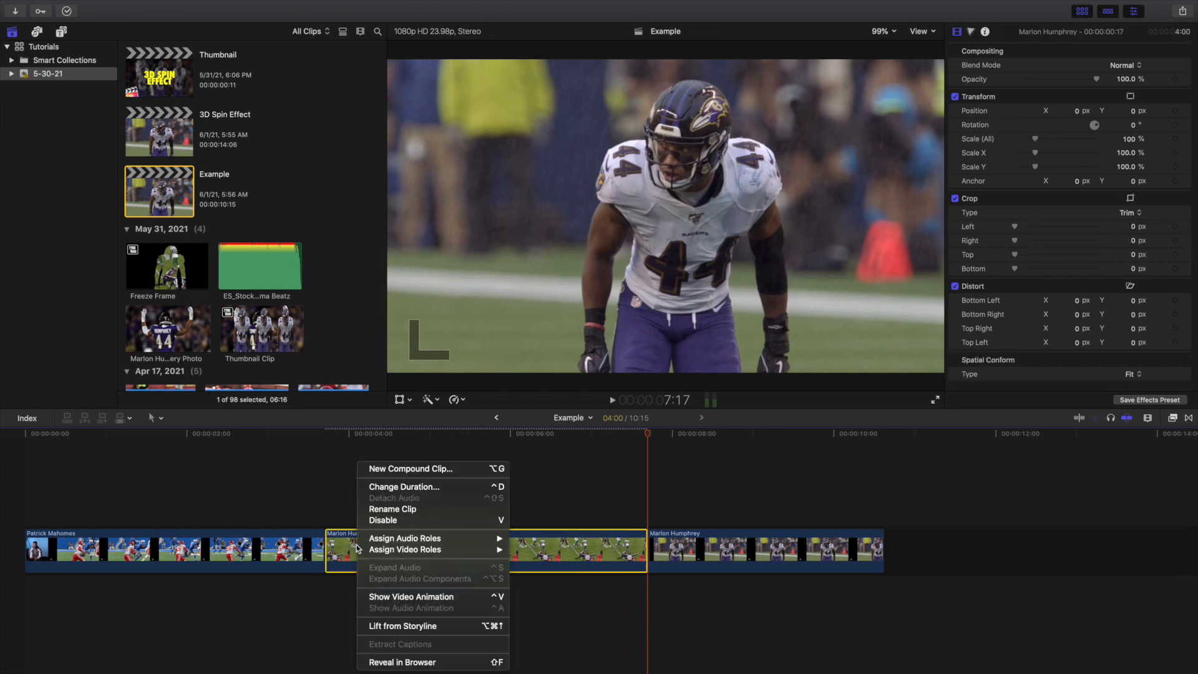
click(377, 509)
text(Draw Mask)
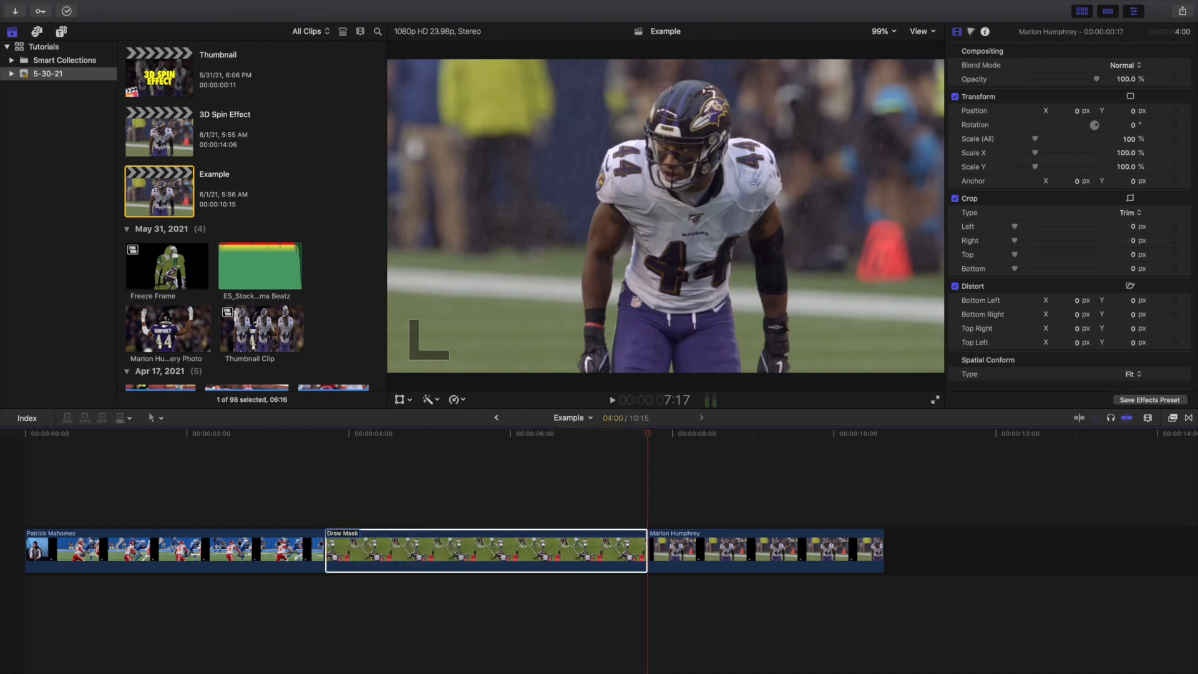
key(Return)
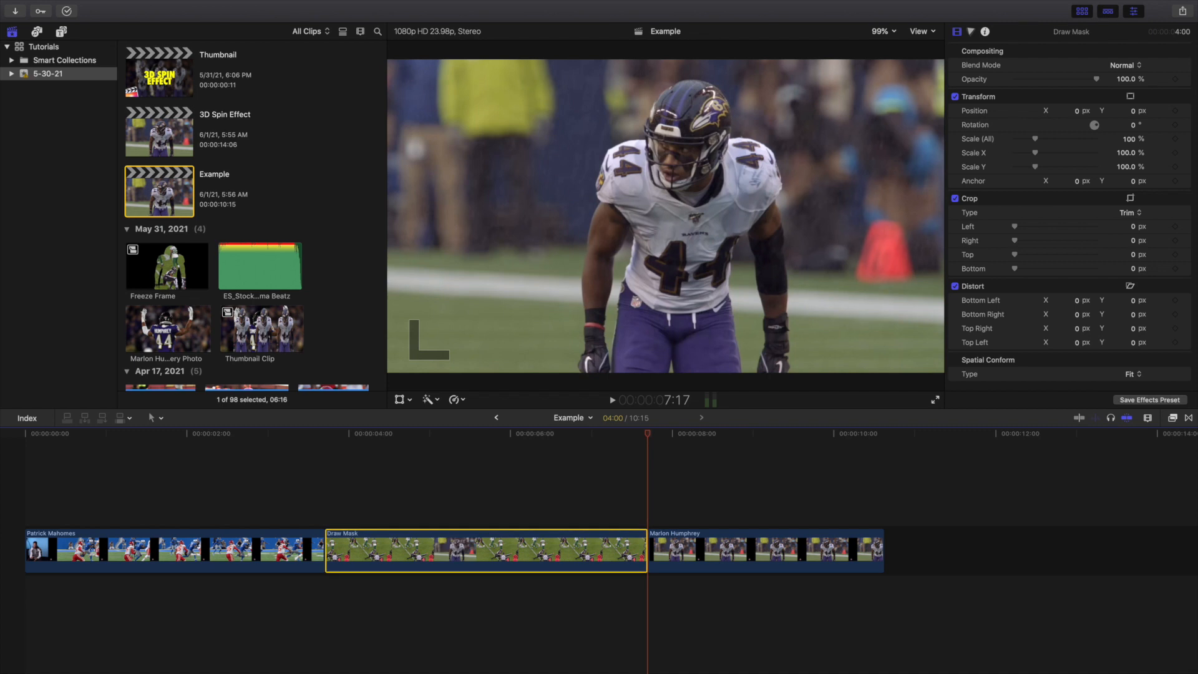
Connect the Draw Mask freeze frame above the end of the Patrick Mahomes clip, 11 frames long and ending at the cut.
mouse_move(367, 554)
mouse_down()
mouse_move(349, 519)
mouse_move(263, 499)
mouse_up()
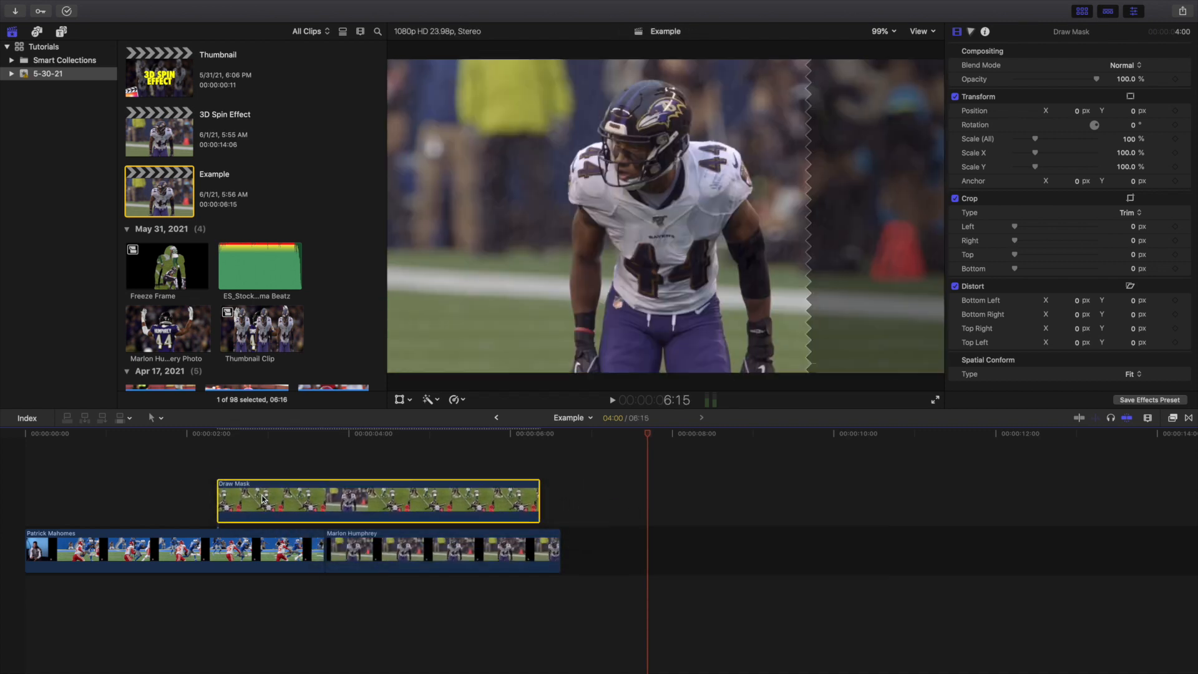
key(ctrl+d)
text(11)
key(Return)
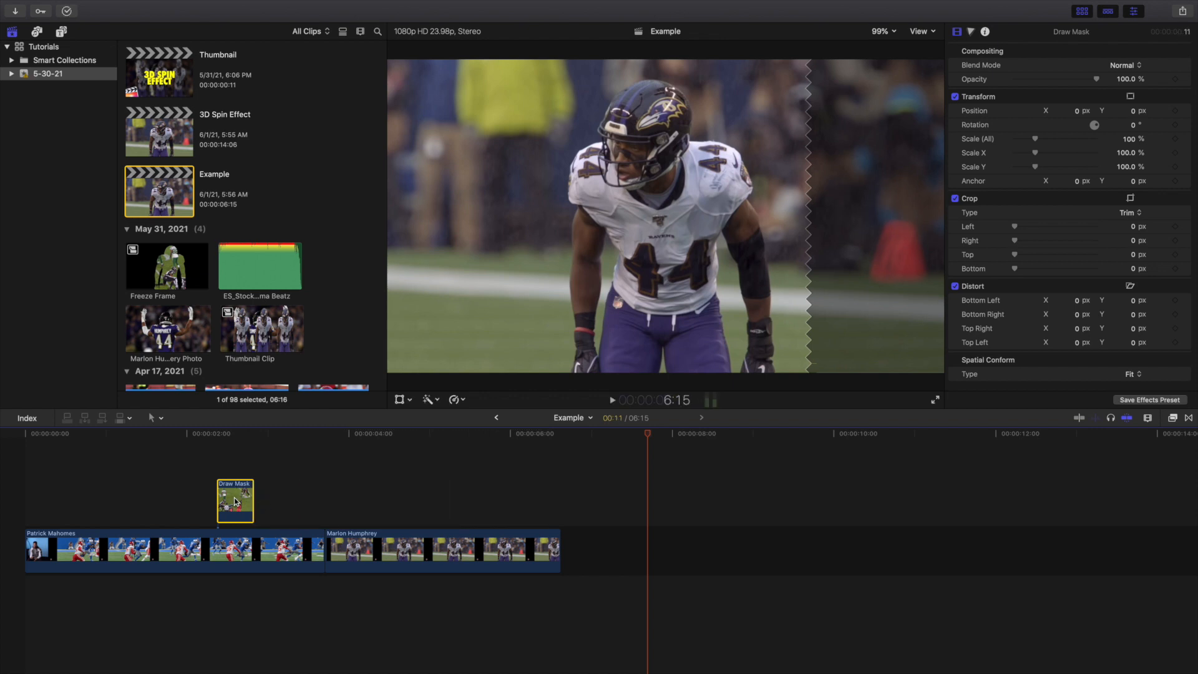
drag(235, 501, 306, 501)
Play the Example timeline from the start past the cut to check the freeze frame's placement and timing.
click(20, 495)
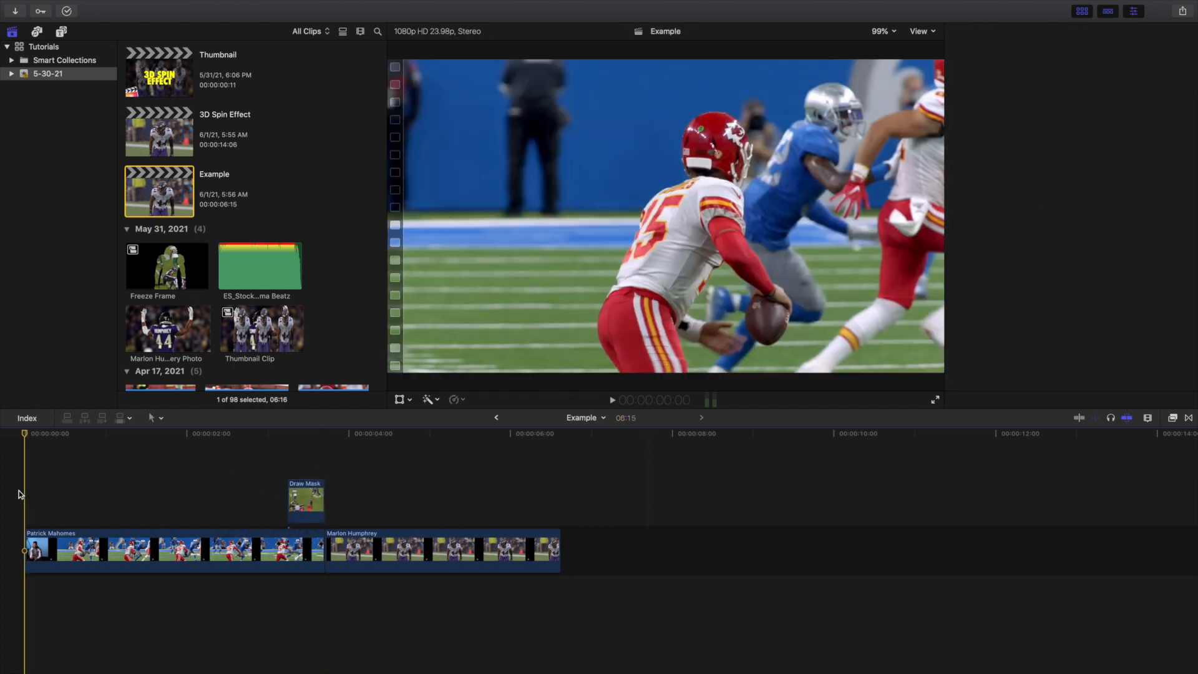
key(shift+z)
scroll(311, 486, right, 3)
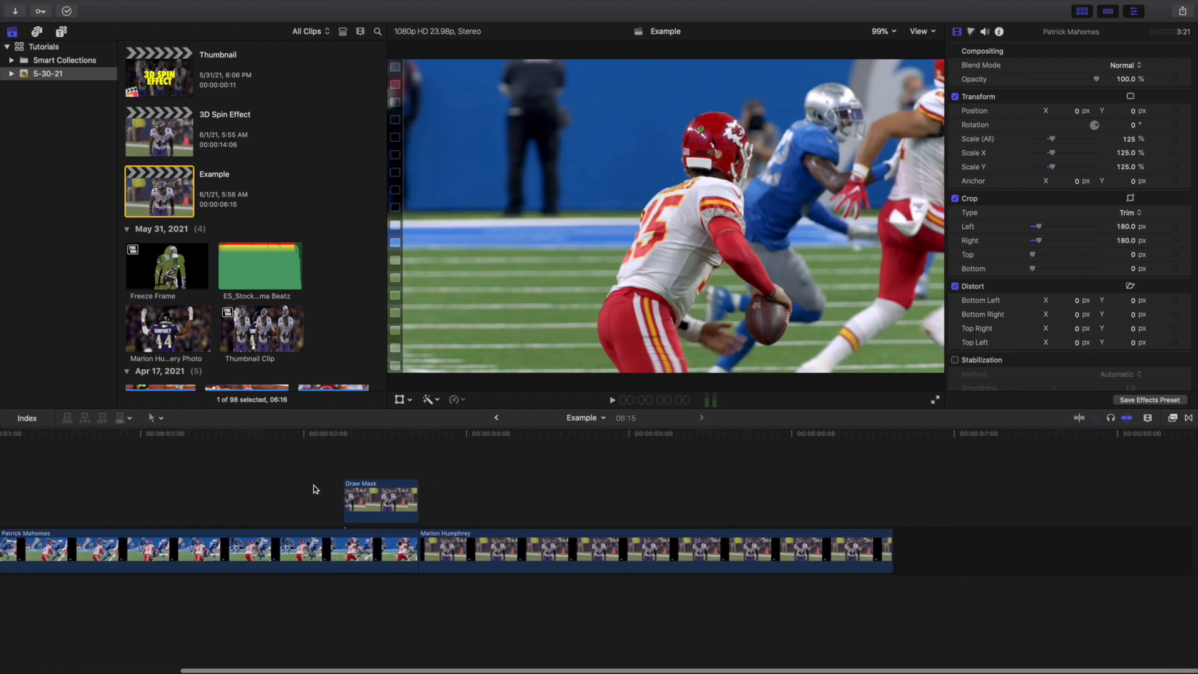
key(super+=)
scroll(297, 488, left, 2)
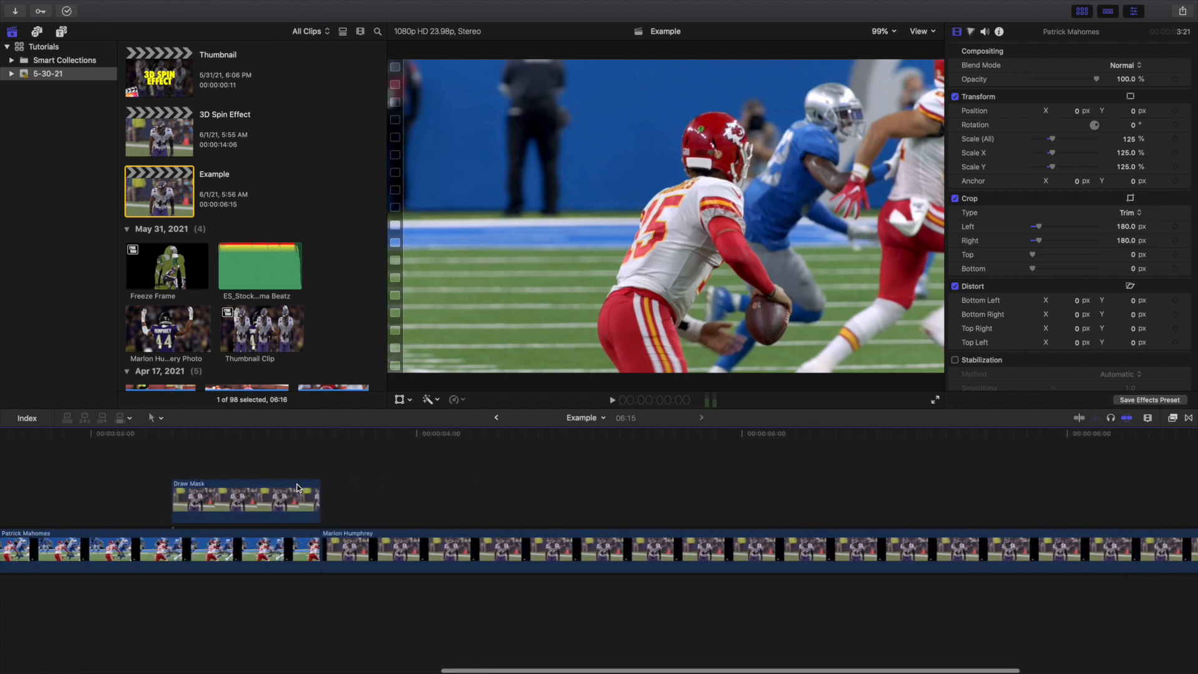
click(215, 463)
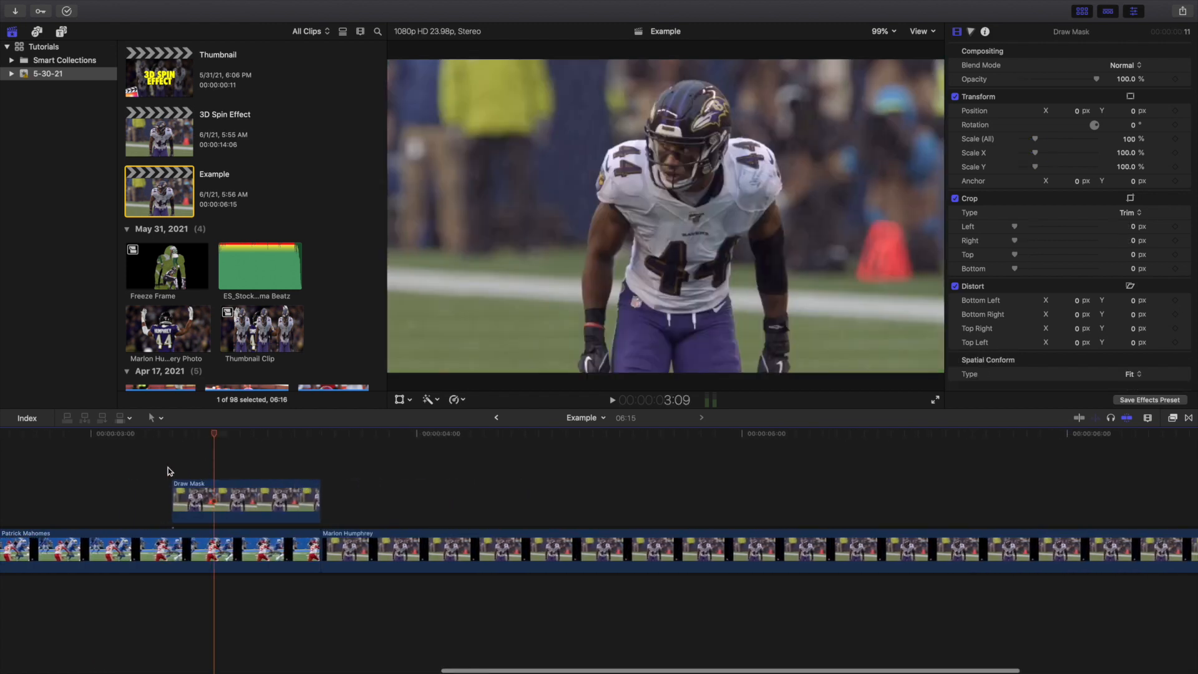
key(super+minus)
click(2, 487)
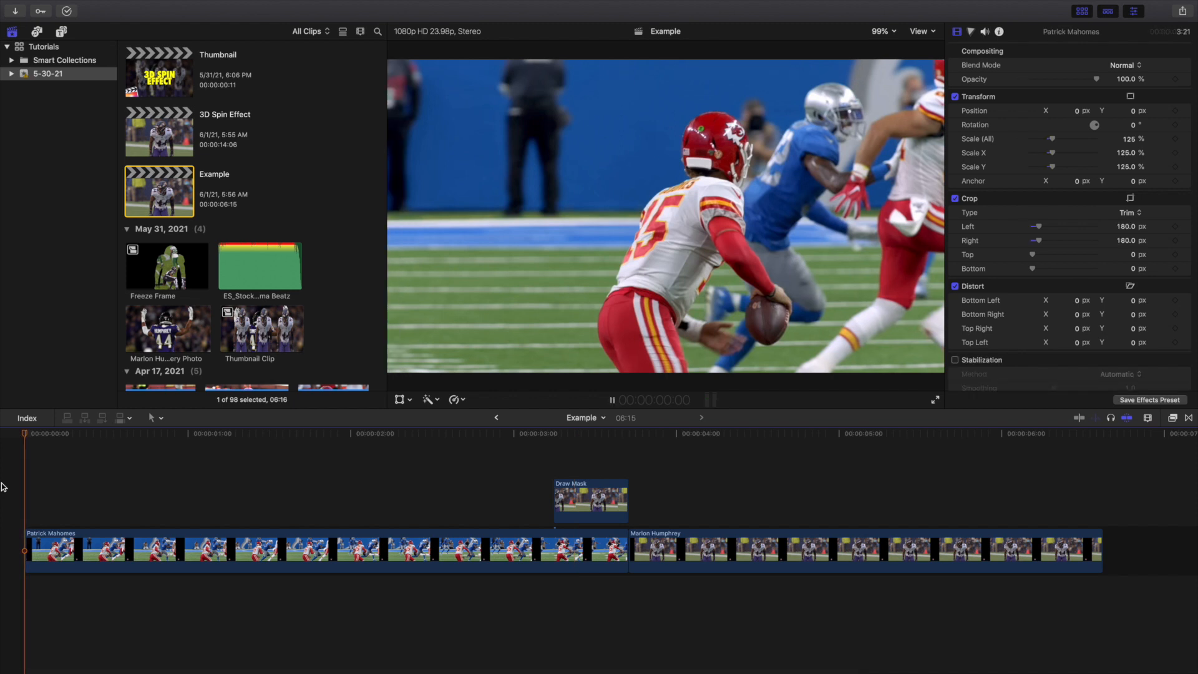
key(space)
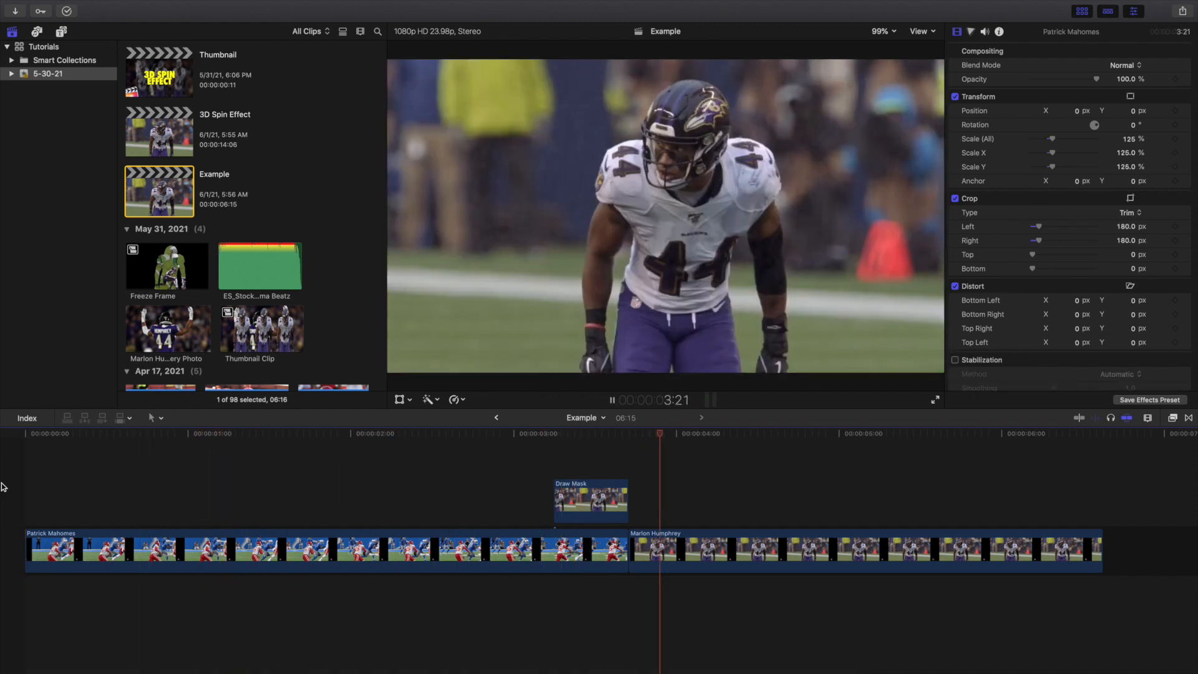
key(space)
scroll(119, 489, right, 10)
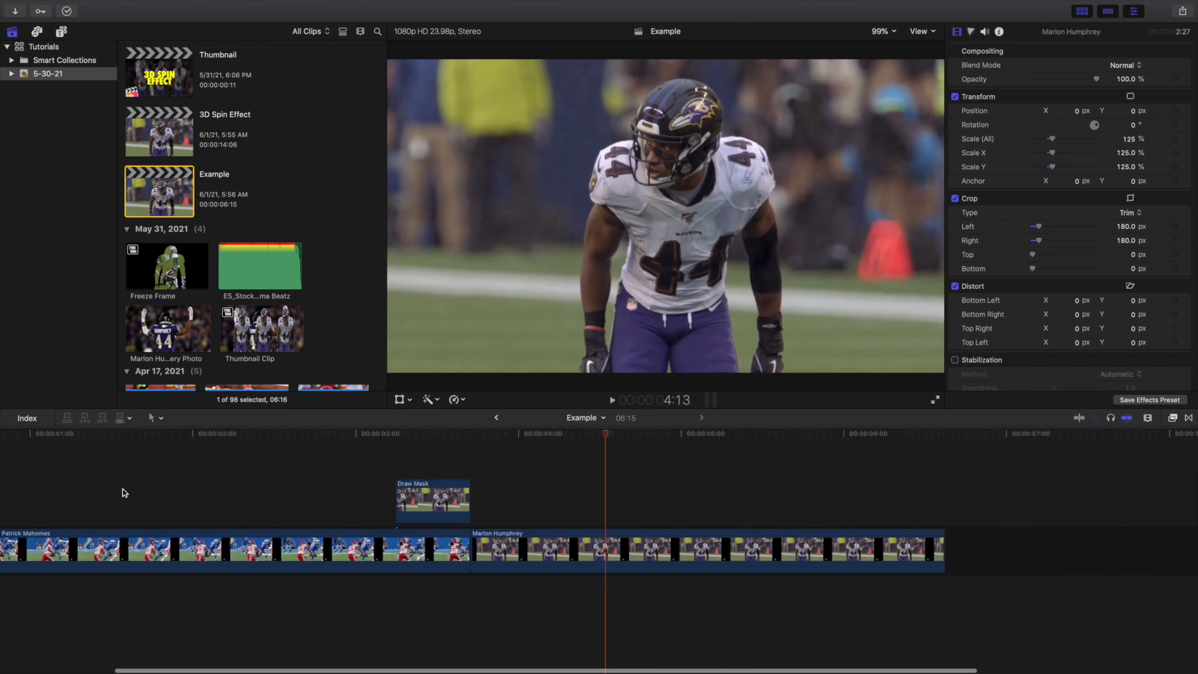
Set the viewer zoom to 50% and show the Transform controls for the Draw Mask freeze frame.
click(217, 459)
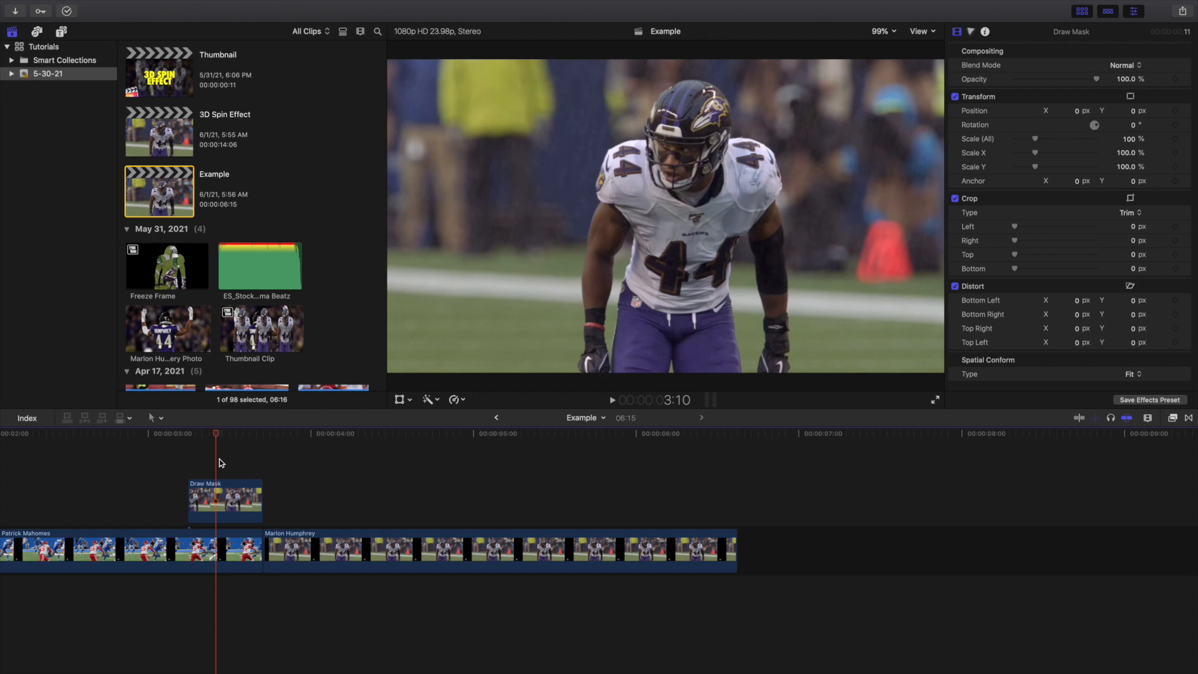
click(211, 494)
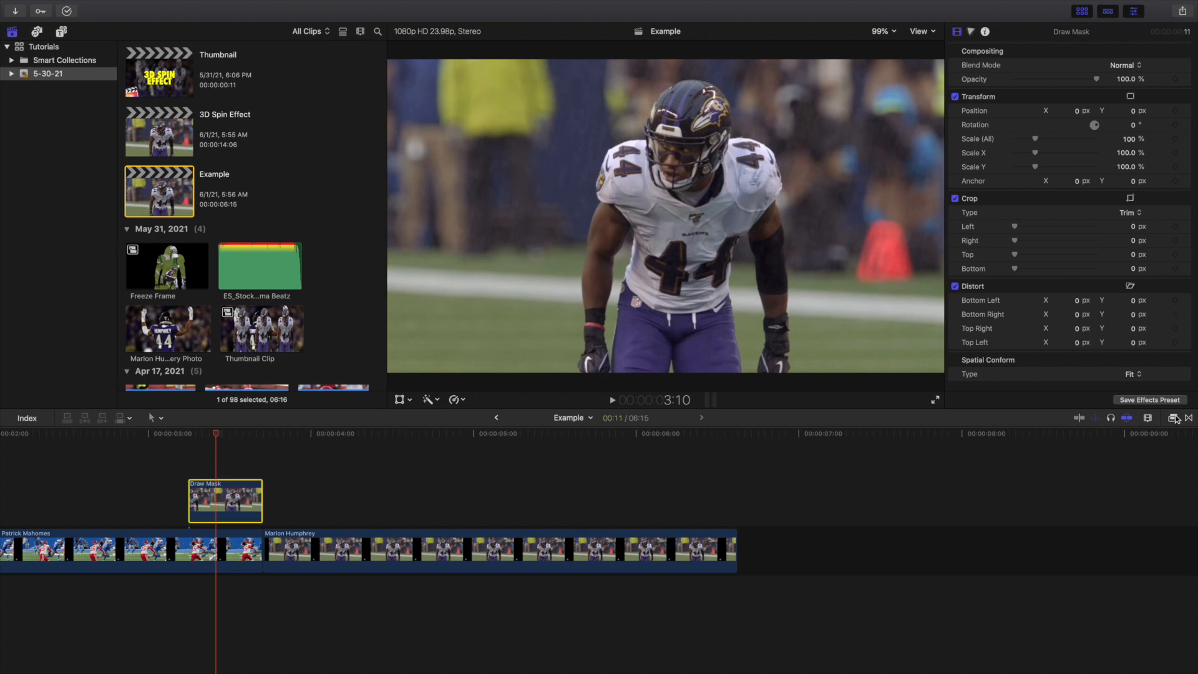
click(883, 32)
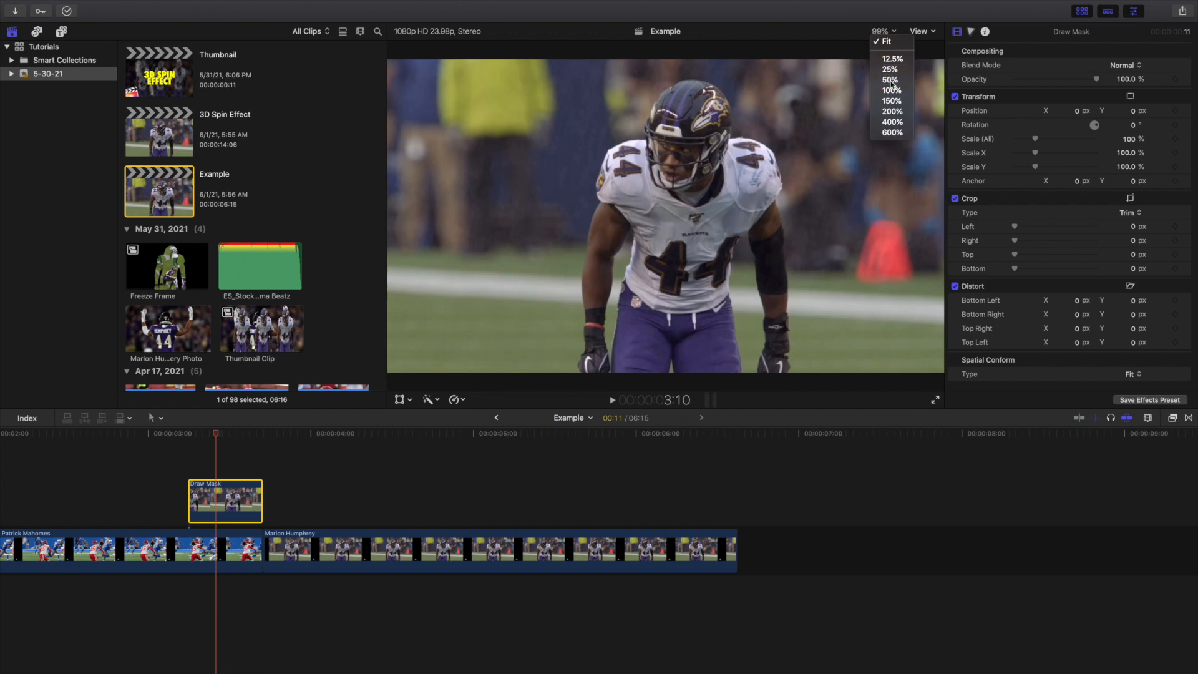
click(891, 94)
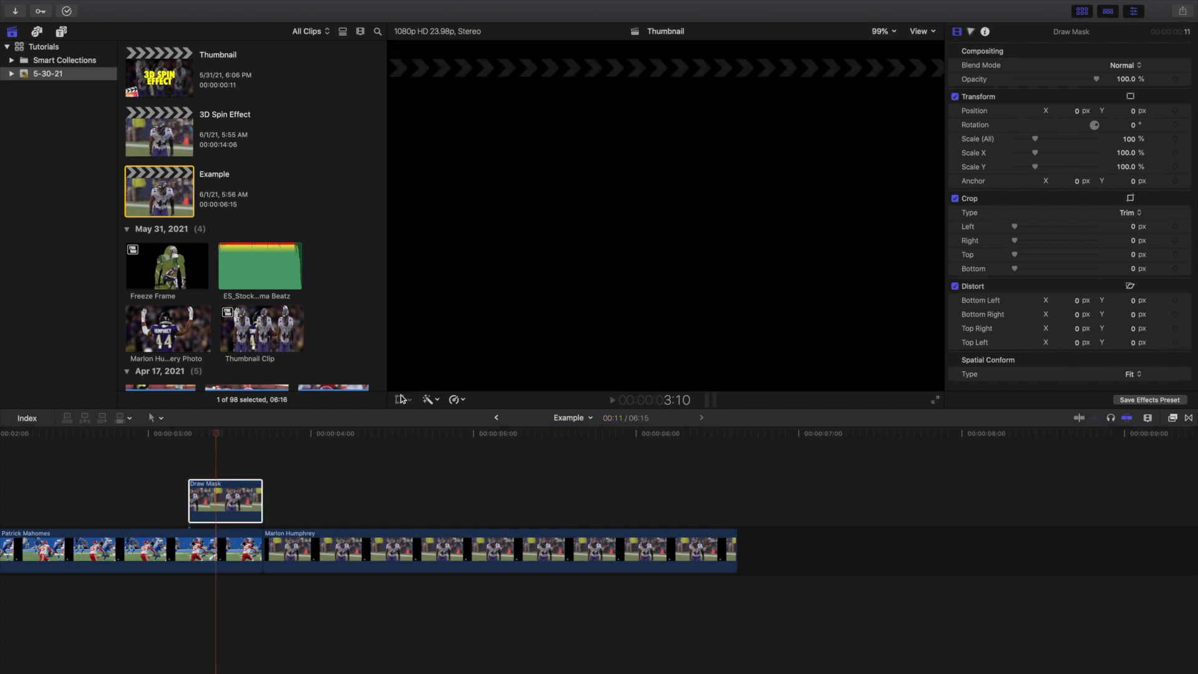
click(230, 469)
click(228, 496)
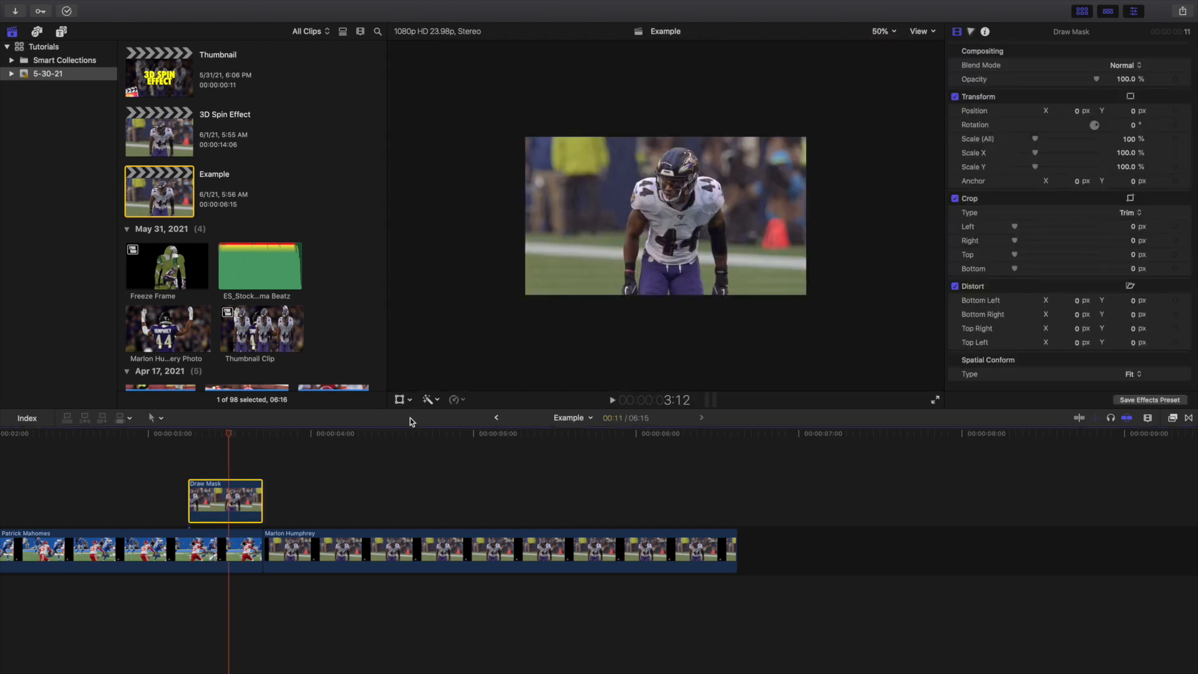
click(400, 400)
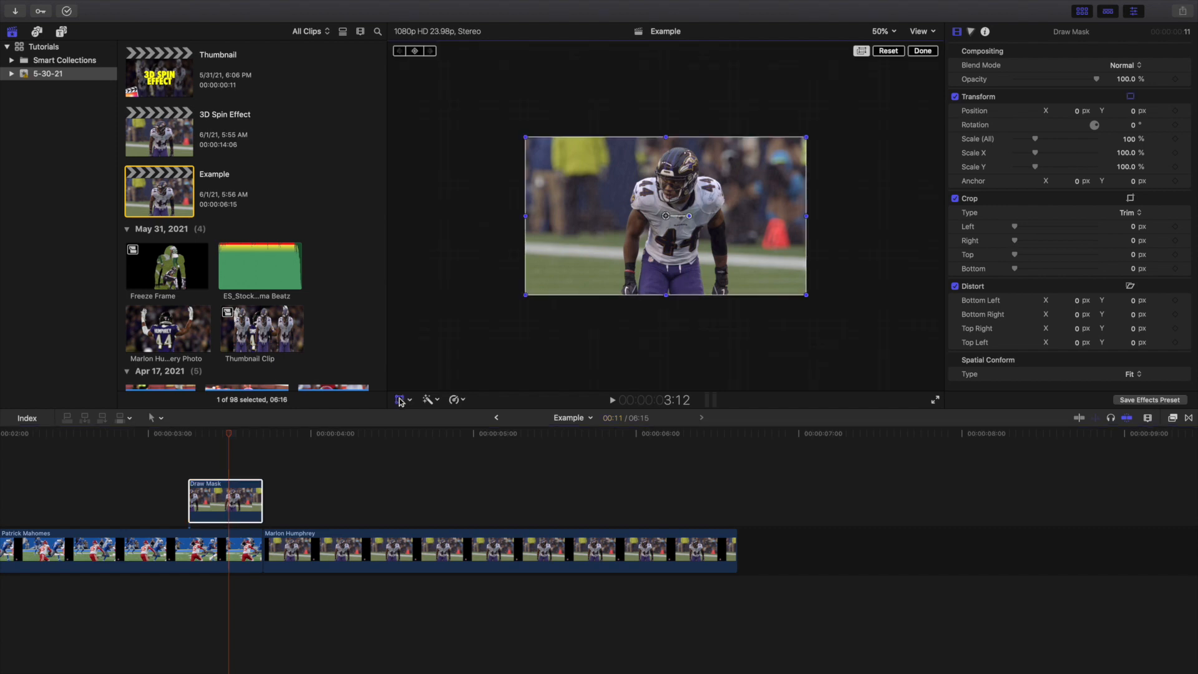
Apply the Draw Mask effect from the Masks category to the freeze frame and exit the Transform controls.
click(1173, 418)
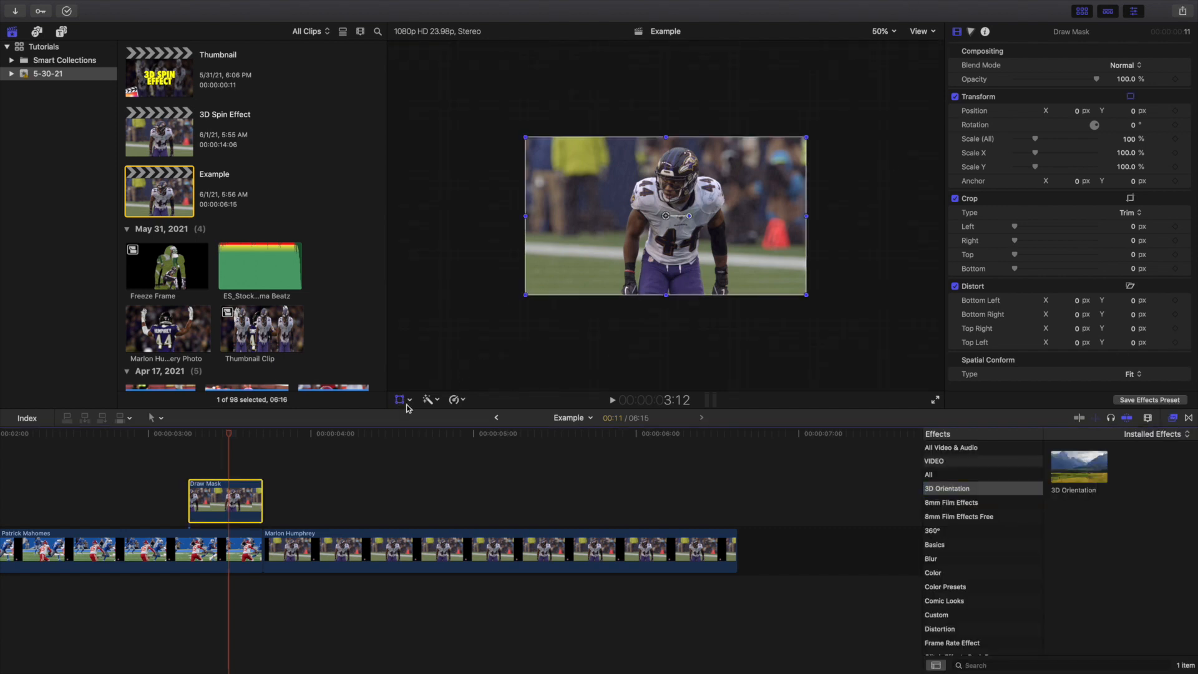
click(1022, 99)
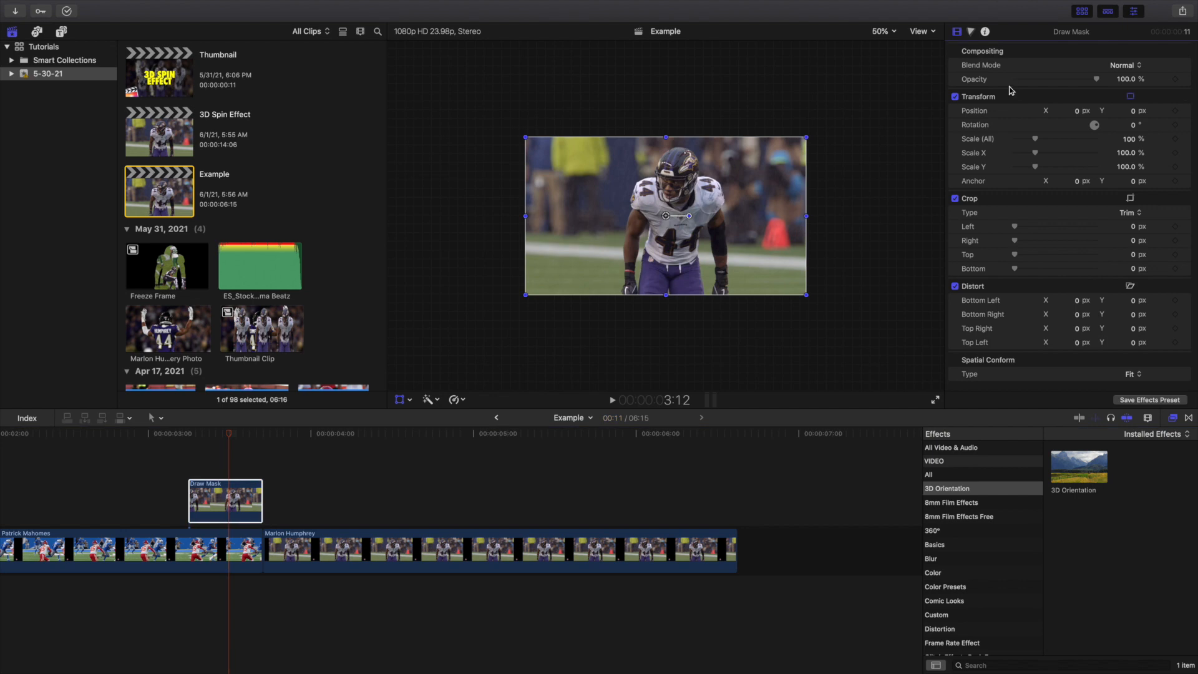
scroll(970, 536, down, 5)
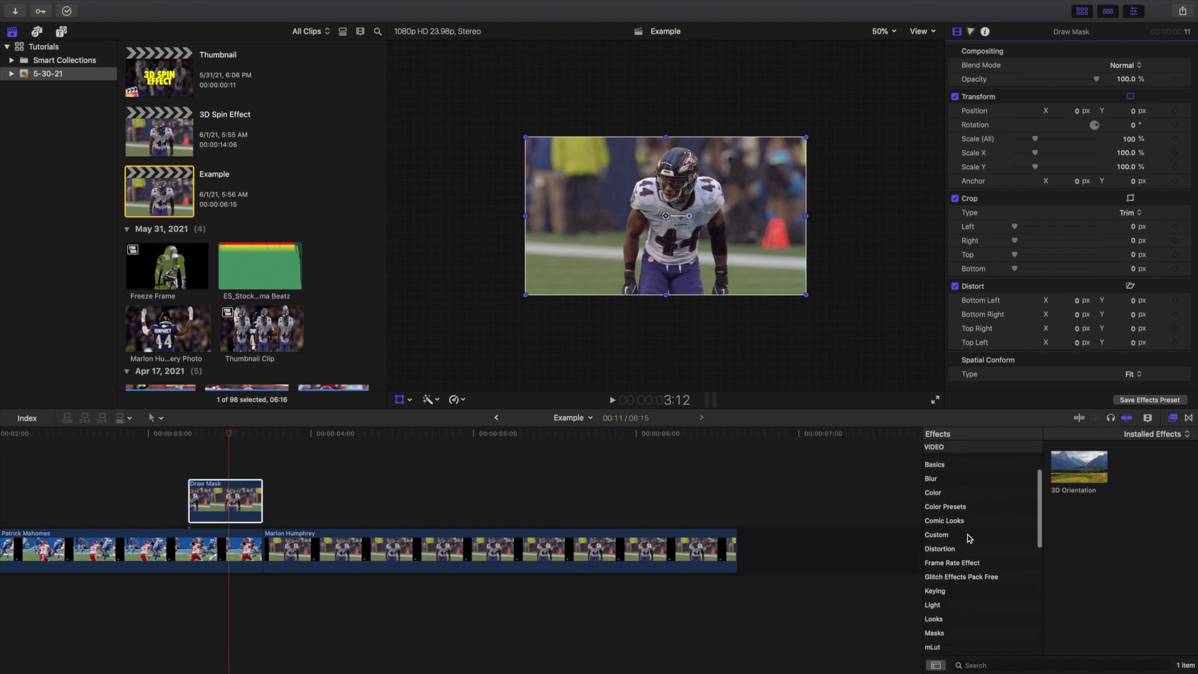
click(936, 599)
mouse_move(1068, 474)
mouse_down()
mouse_move(247, 468)
mouse_move(244, 496)
mouse_up()
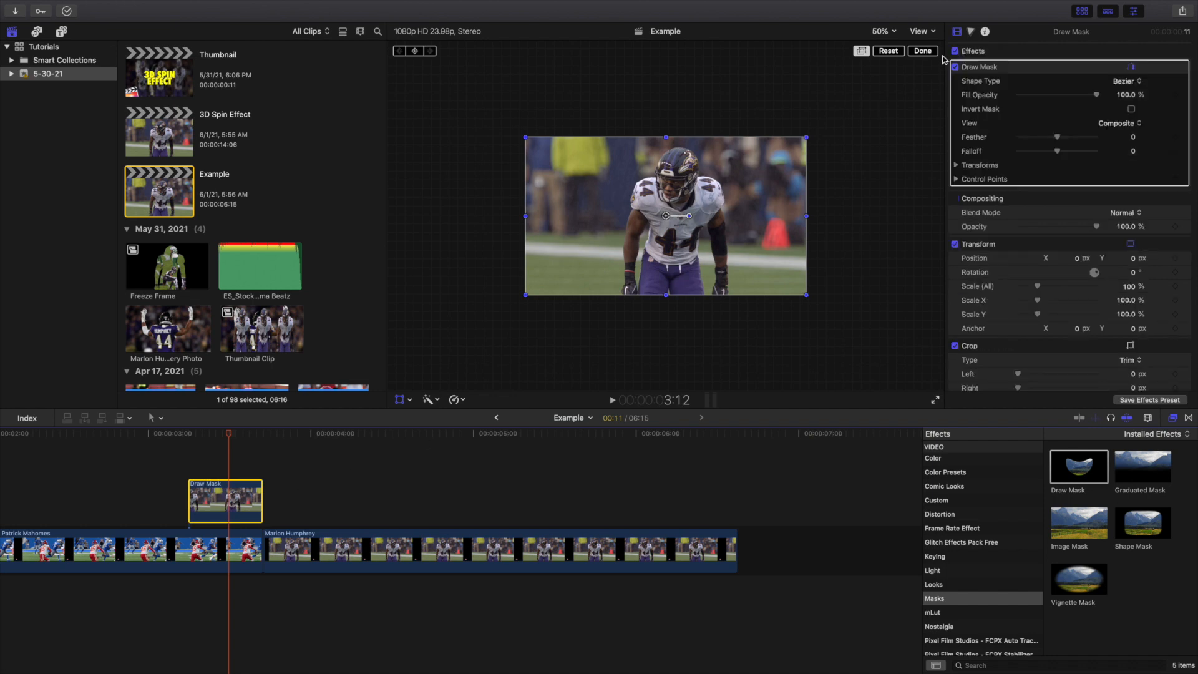
click(922, 51)
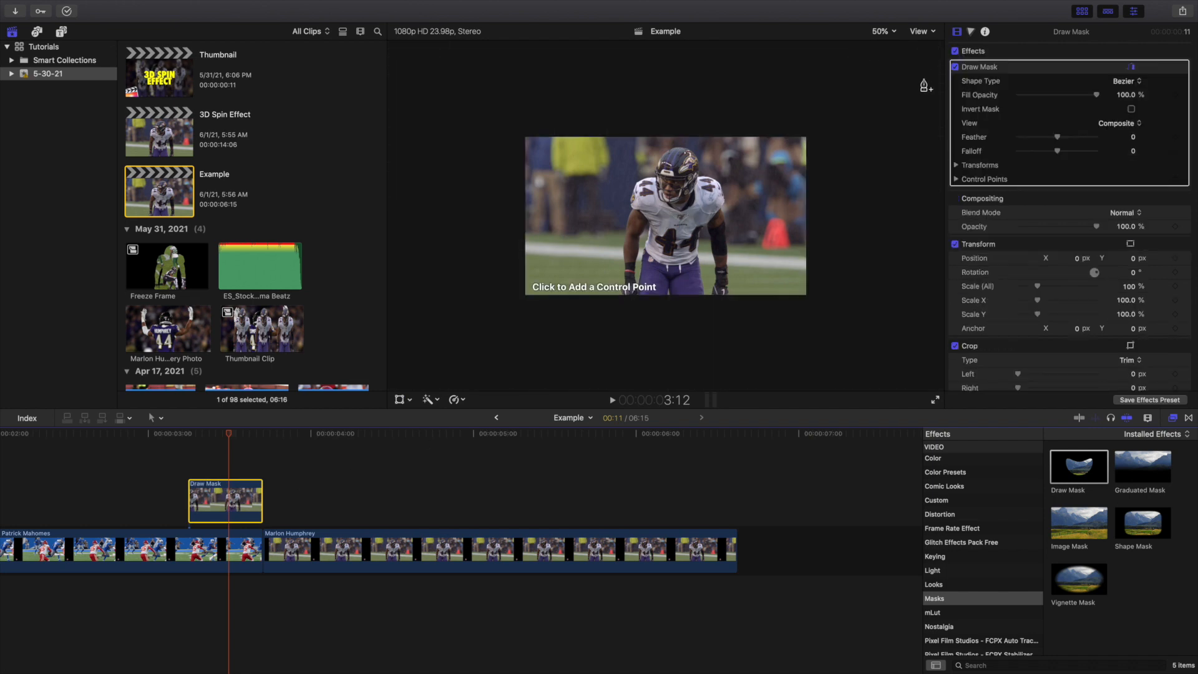
click(1173, 417)
Draw a closed mask outline around the number 44 player, running past the frame's lower edge, with the Linear shape type.
click(620, 261)
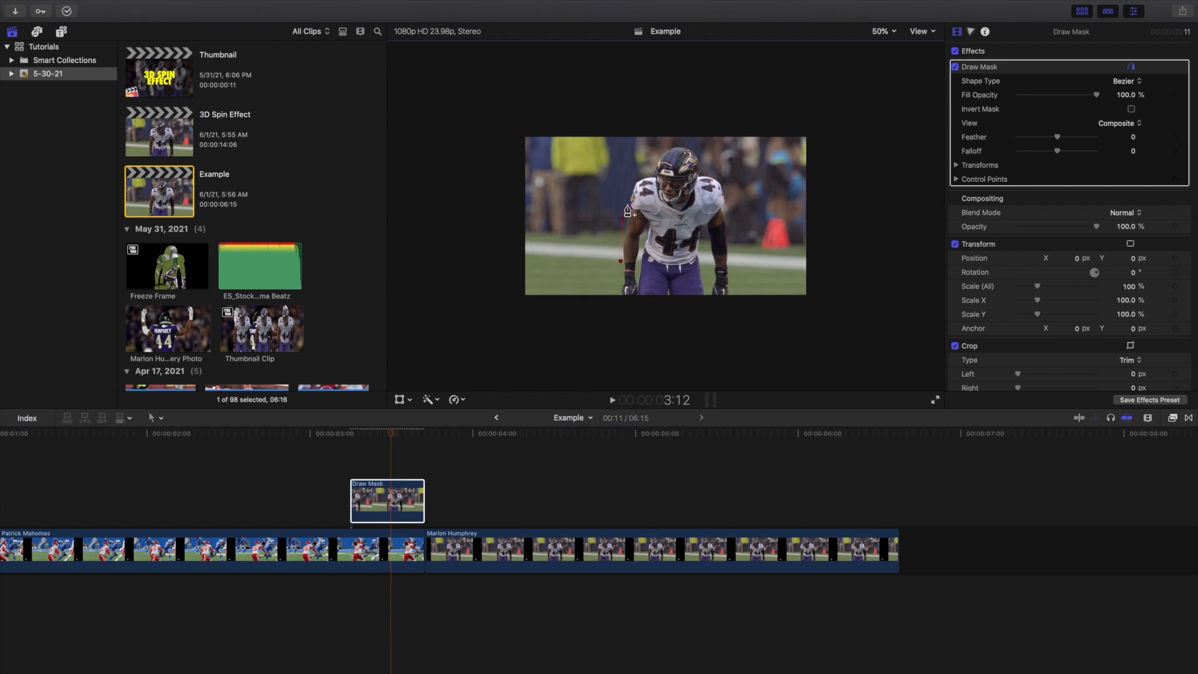
click(628, 207)
click(629, 196)
click(634, 178)
click(651, 171)
click(658, 152)
click(676, 143)
click(689, 143)
click(700, 152)
click(702, 168)
click(718, 176)
click(727, 198)
click(729, 226)
click(732, 292)
click(714, 302)
click(706, 302)
click(640, 302)
click(635, 307)
click(619, 303)
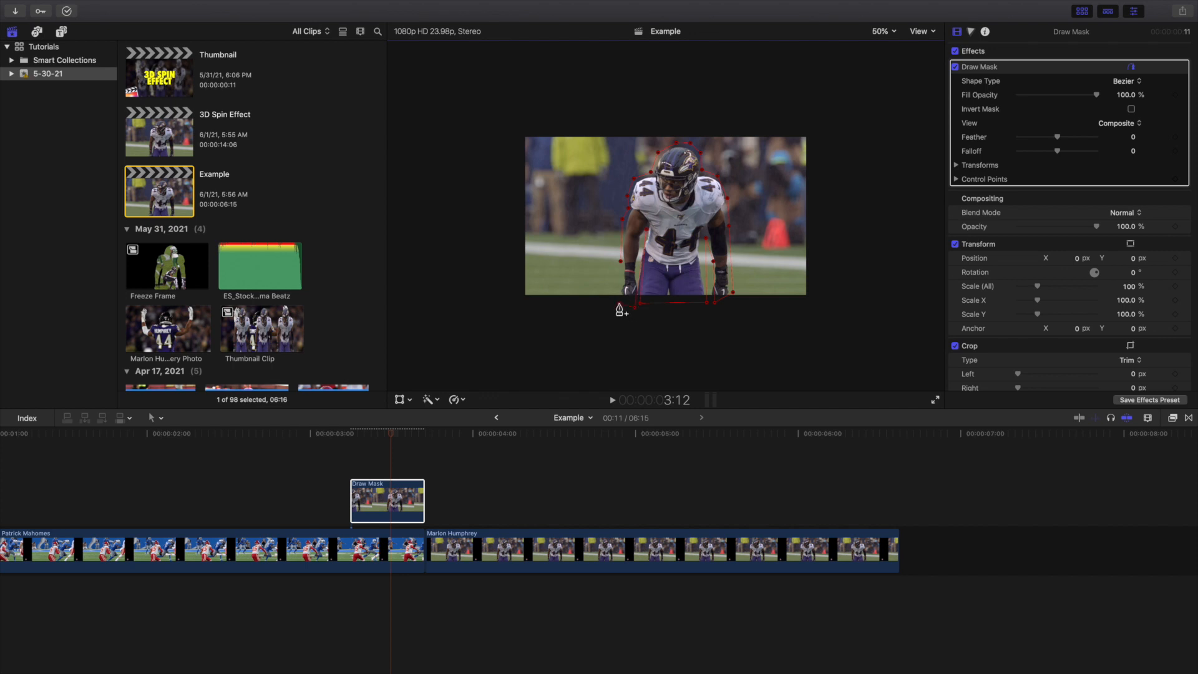
click(621, 263)
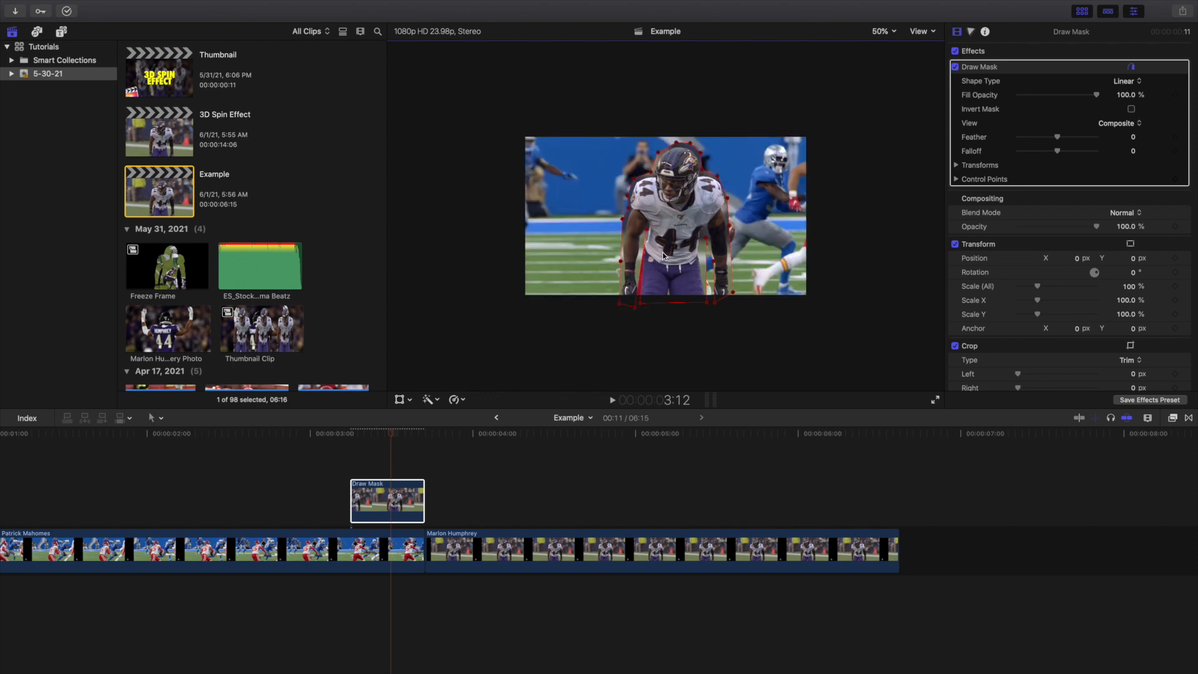
Turn the masked freeze frame above the Patrick Mahomes clip into a compound clip named Freeze Frame in event 5-30-21.
click(881, 32)
click(886, 43)
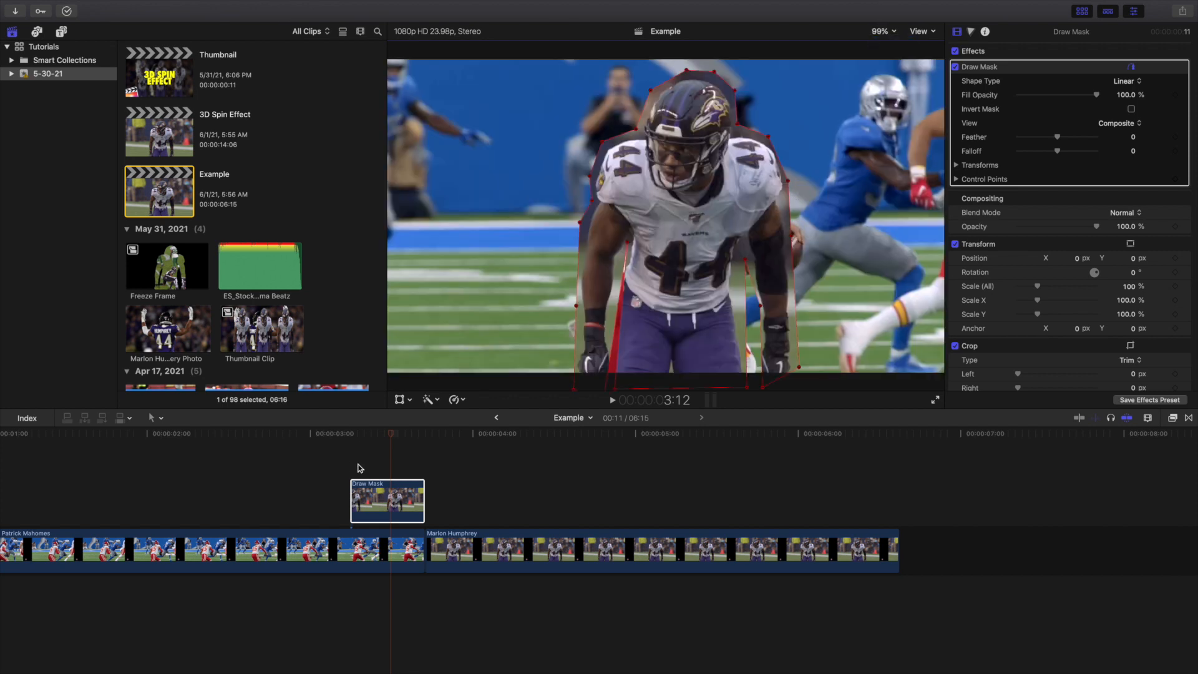
click(349, 466)
click(395, 505)
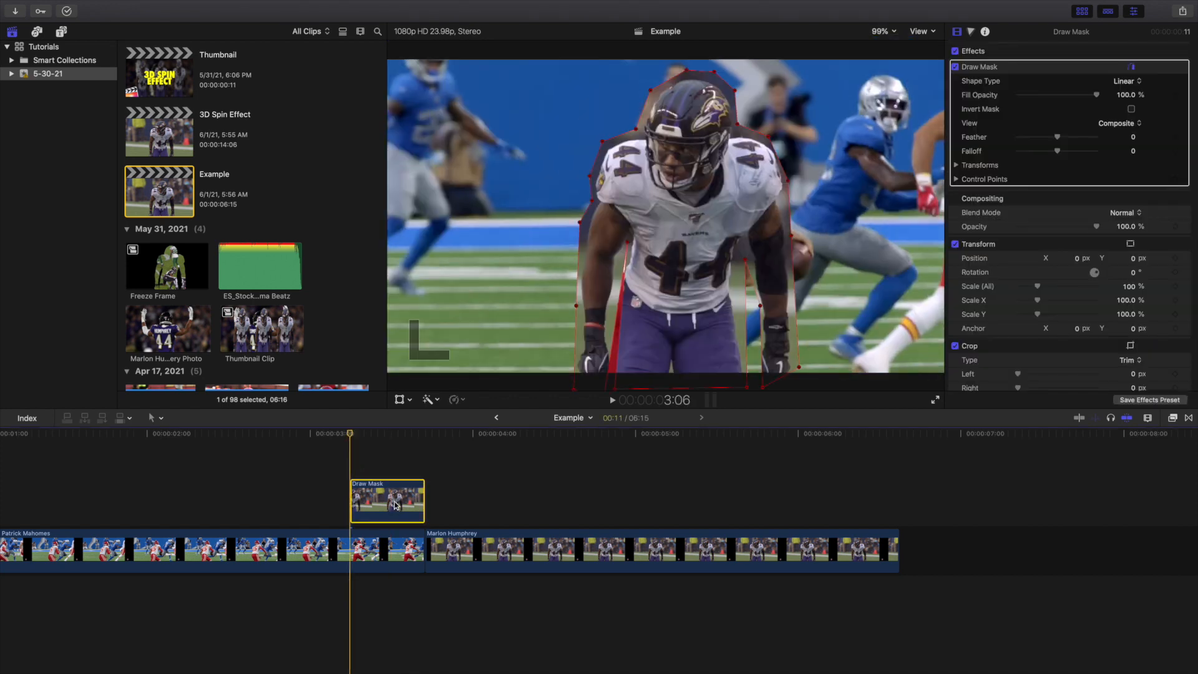
key(alt+g)
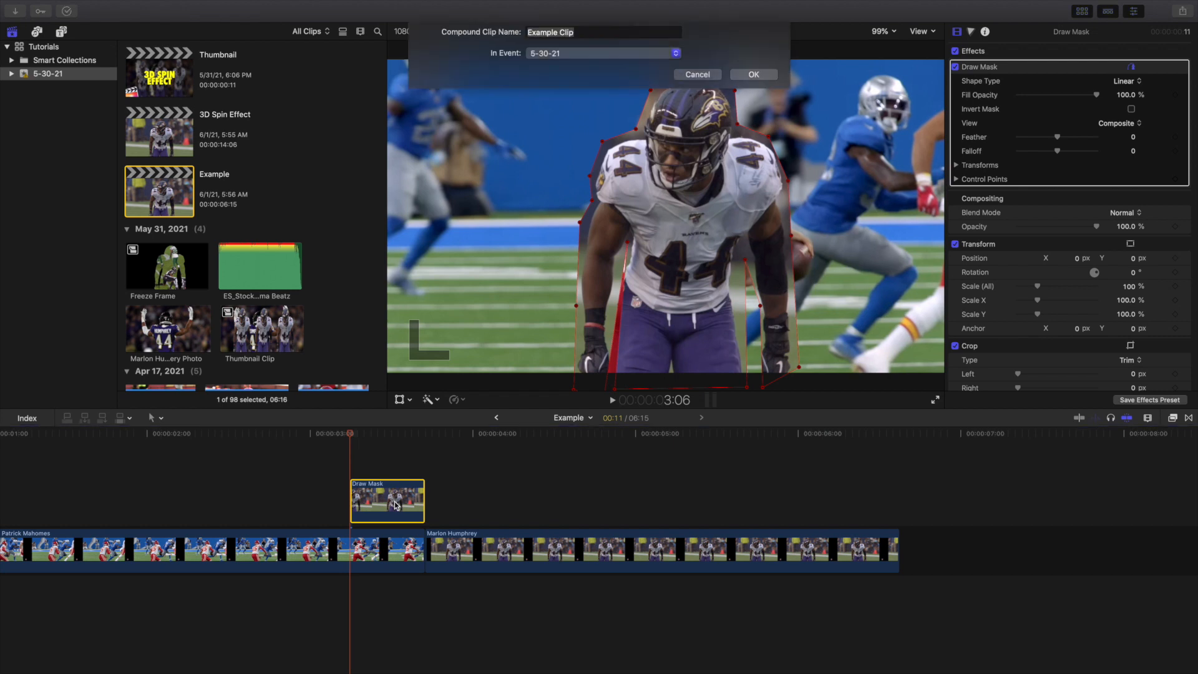
text(Freeze Frame)
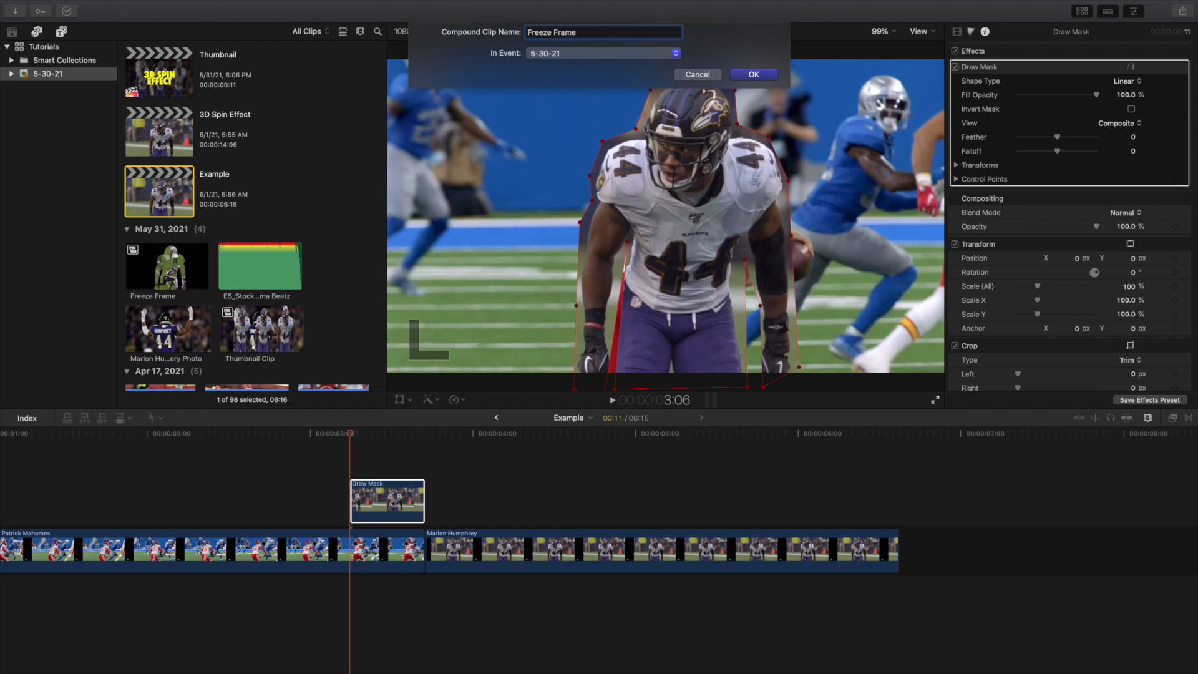
key(Return)
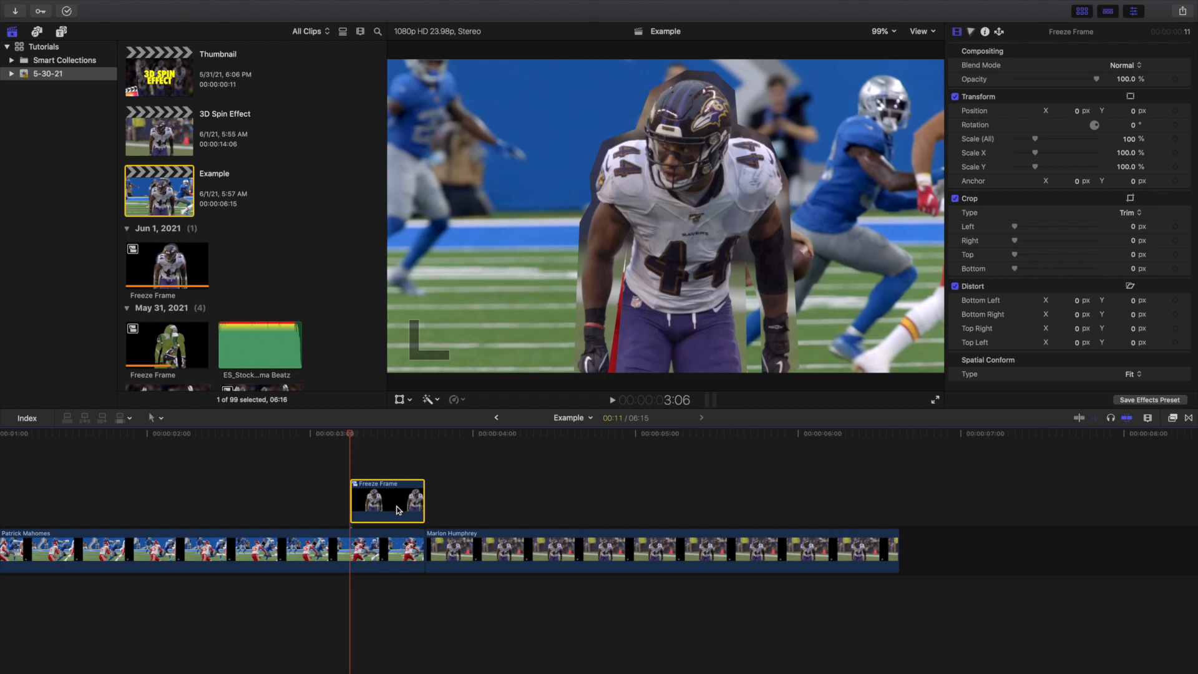
Distort the Freeze Frame clip into a thin central vertical line, with left corners at X 950.9 px and right corners at X -954.8 px.
click(399, 400)
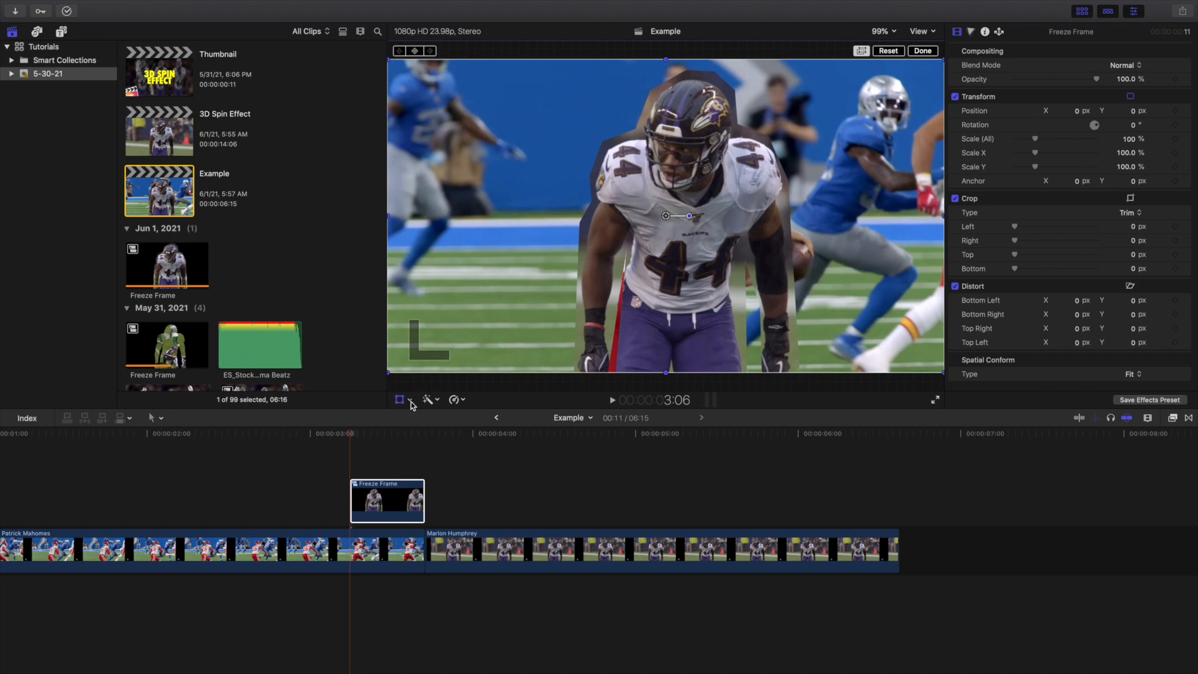
click(411, 404)
click(418, 441)
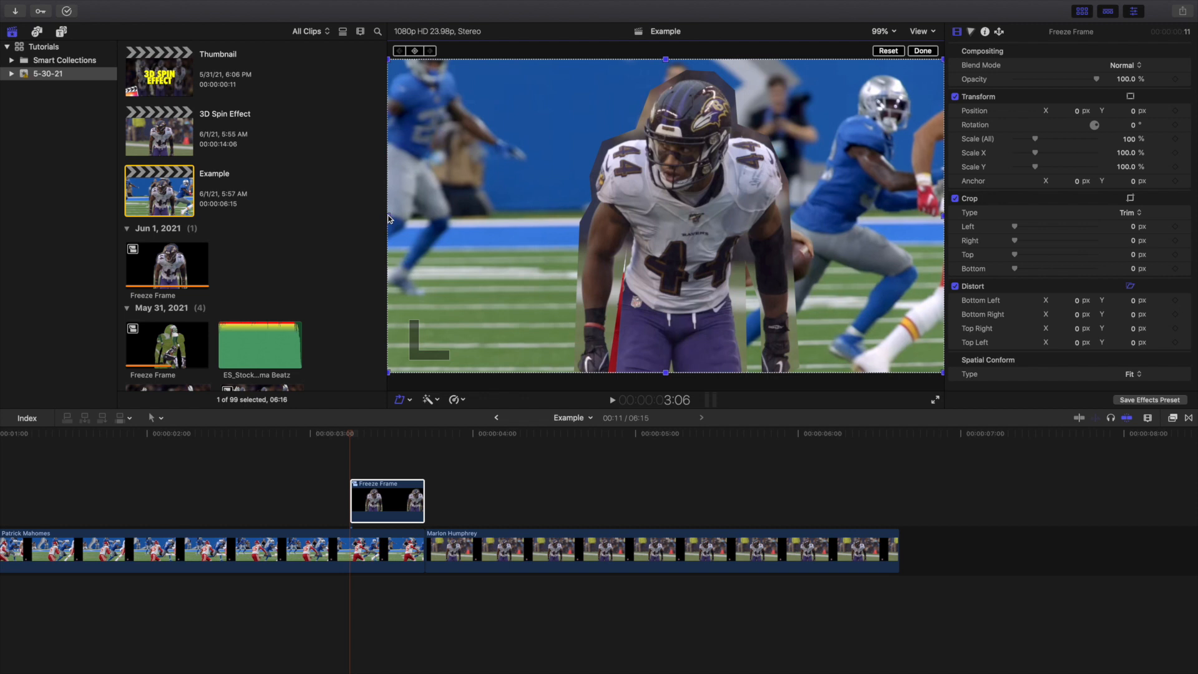
drag(389, 219, 665, 221)
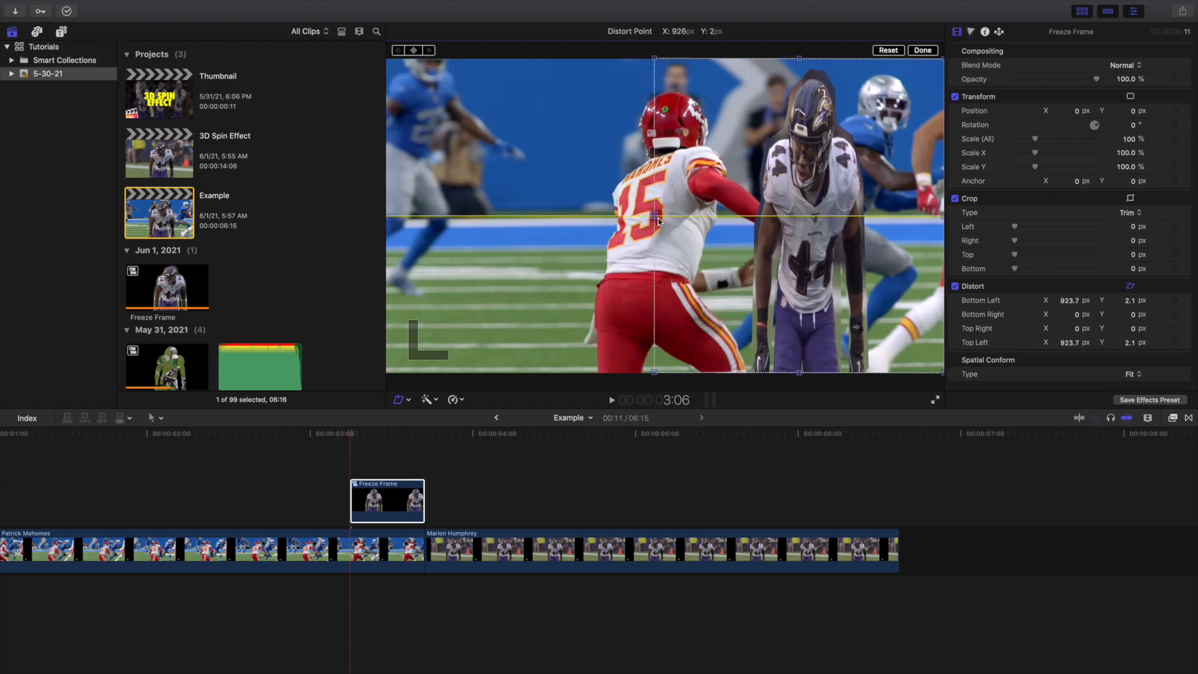
drag(666, 221, 665, 221)
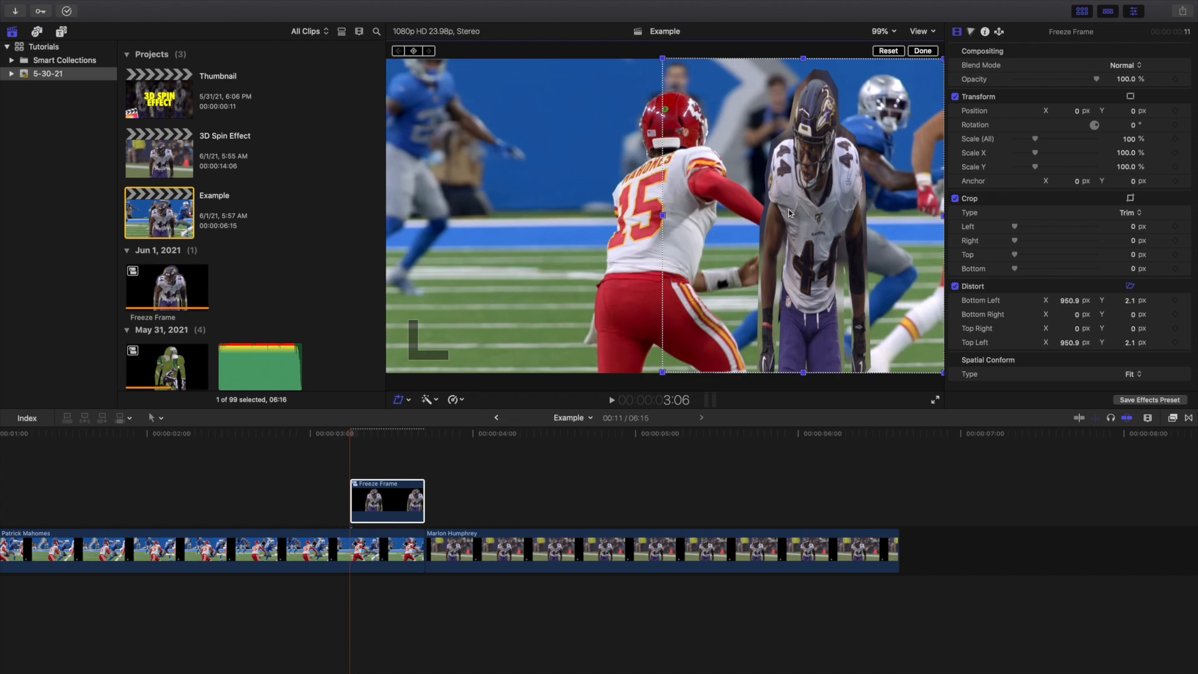
drag(945, 220, 808, 219)
drag(764, 220, 661, 218)
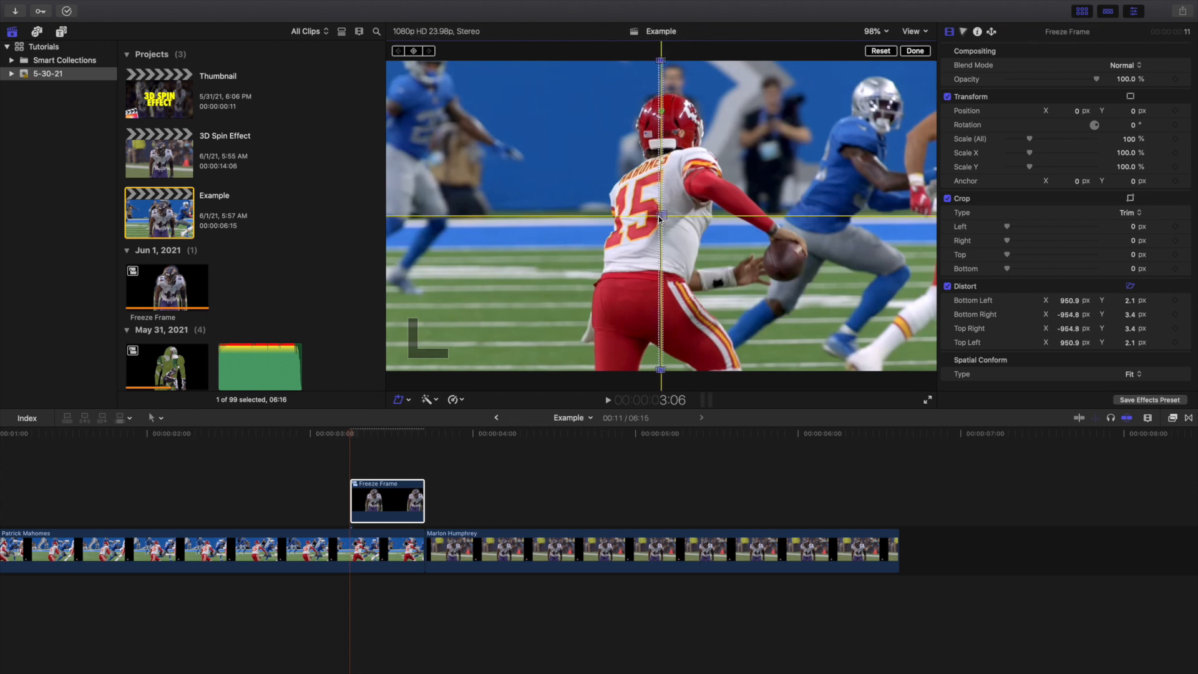
click(913, 51)
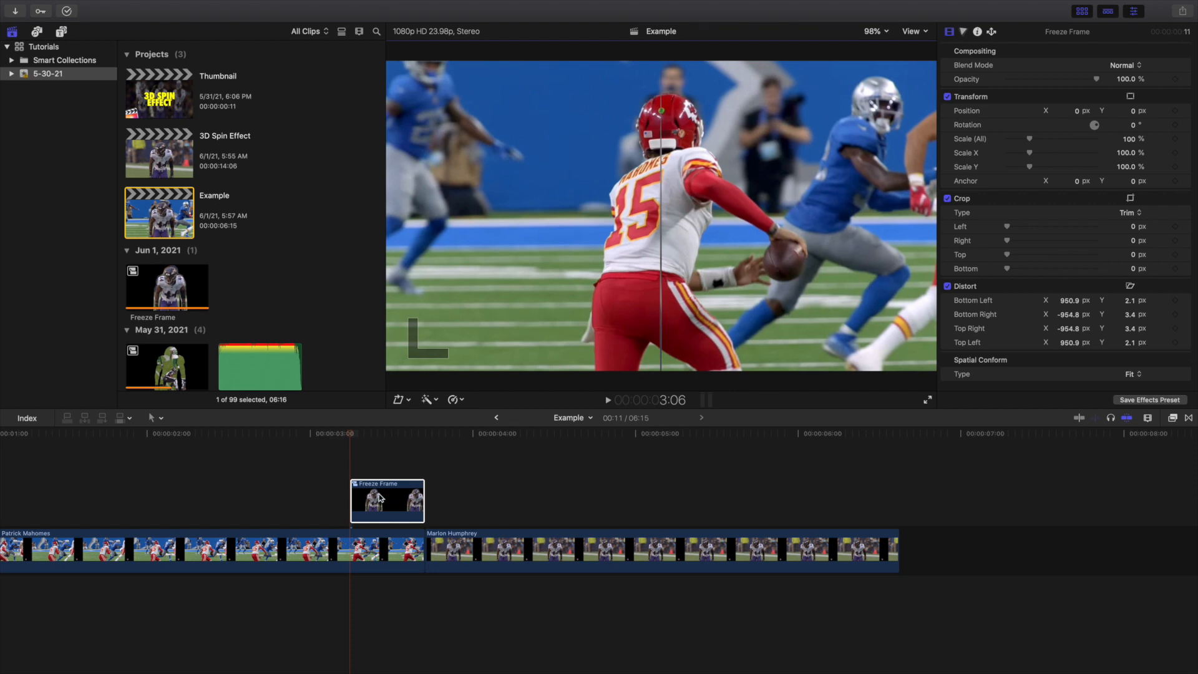
Add keyframes to the four Distort corners on the Freeze Frame clip's first frame.
click(354, 465)
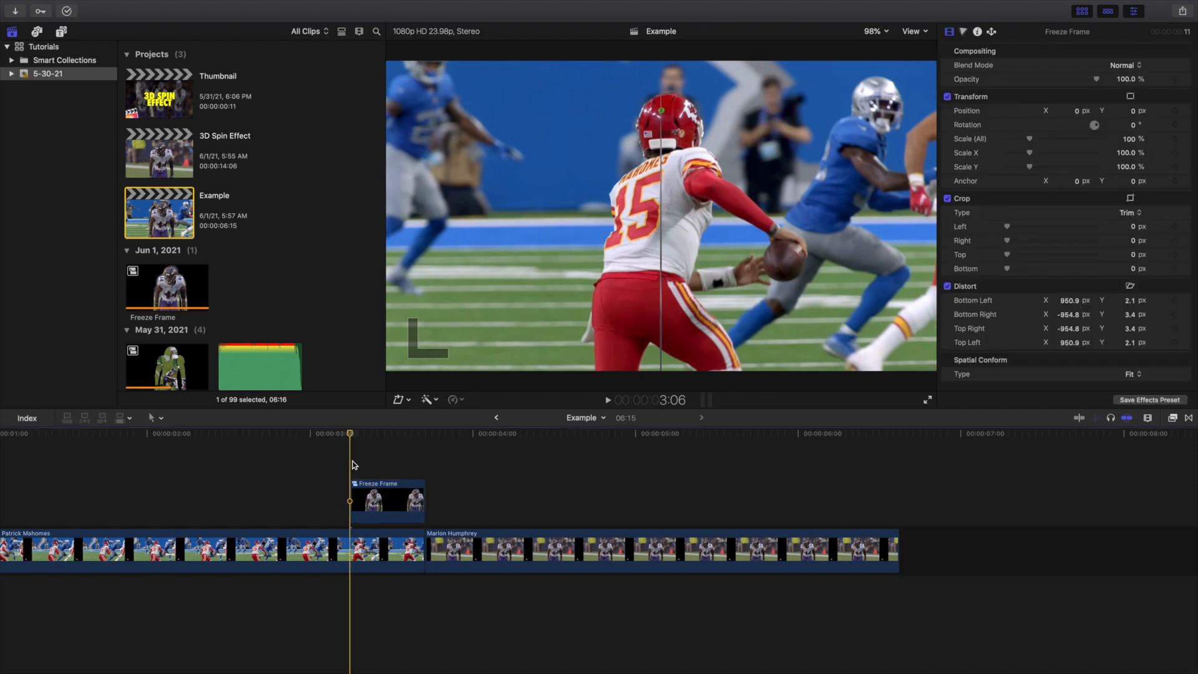
click(363, 499)
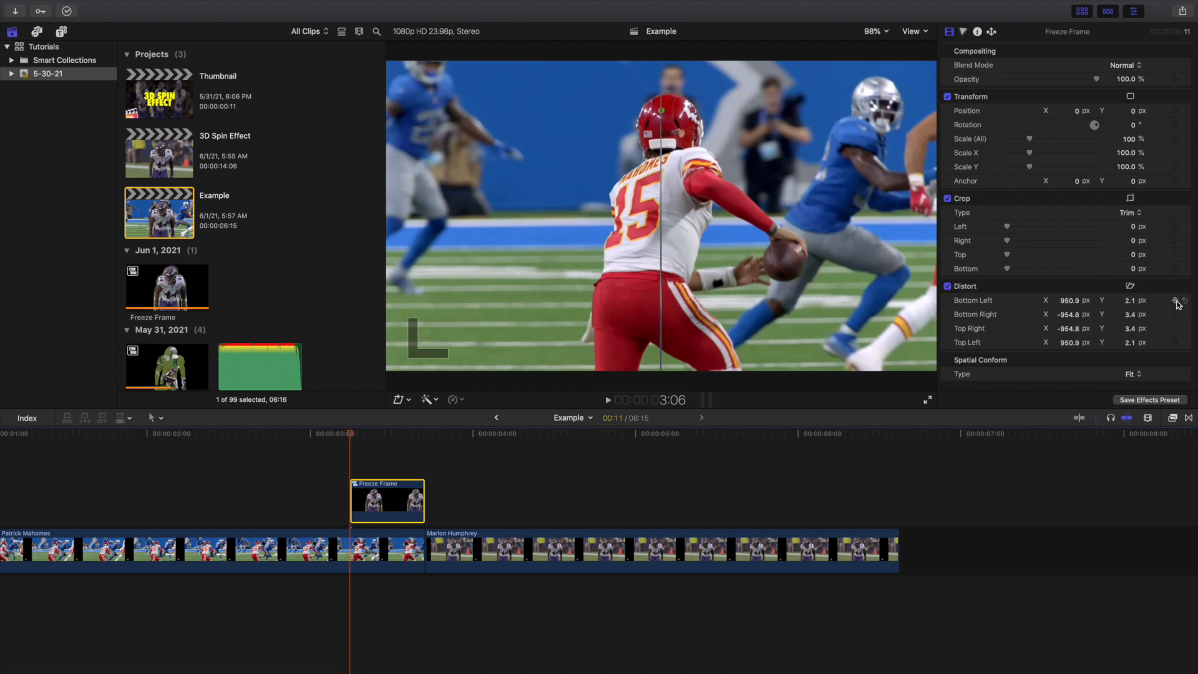
click(1176, 302)
click(1176, 315)
On the Freeze Frame clip's last frame, set the X value of all four Distort corners to 0 px.
click(428, 470)
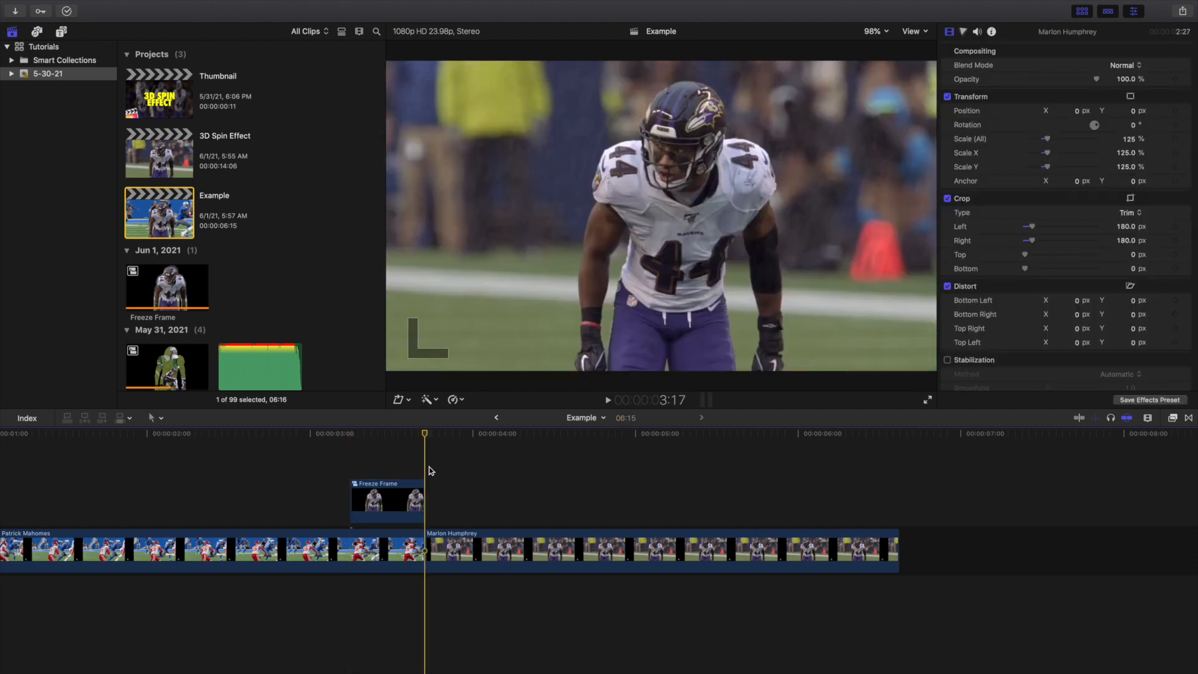
key(Left)
click(405, 499)
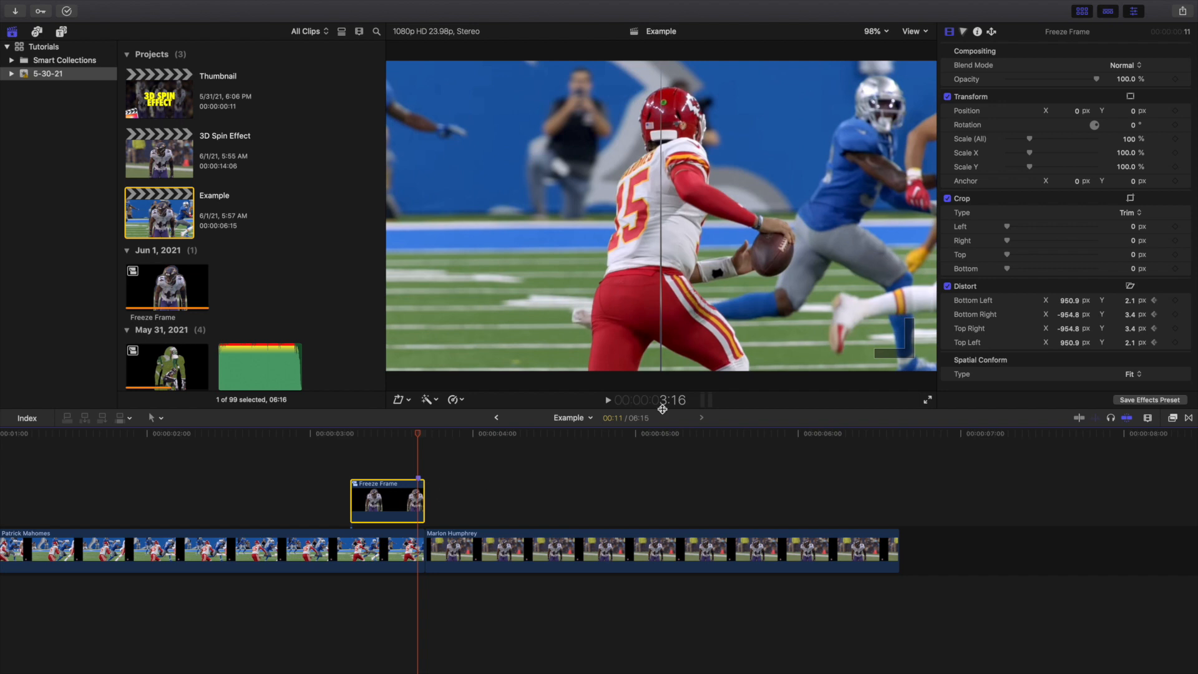
click(1069, 301)
text(0)
key(Return)
click(1067, 315)
text(0)
key(Return)
click(1069, 329)
text(0)
key(Return)
click(1069, 343)
text(0)
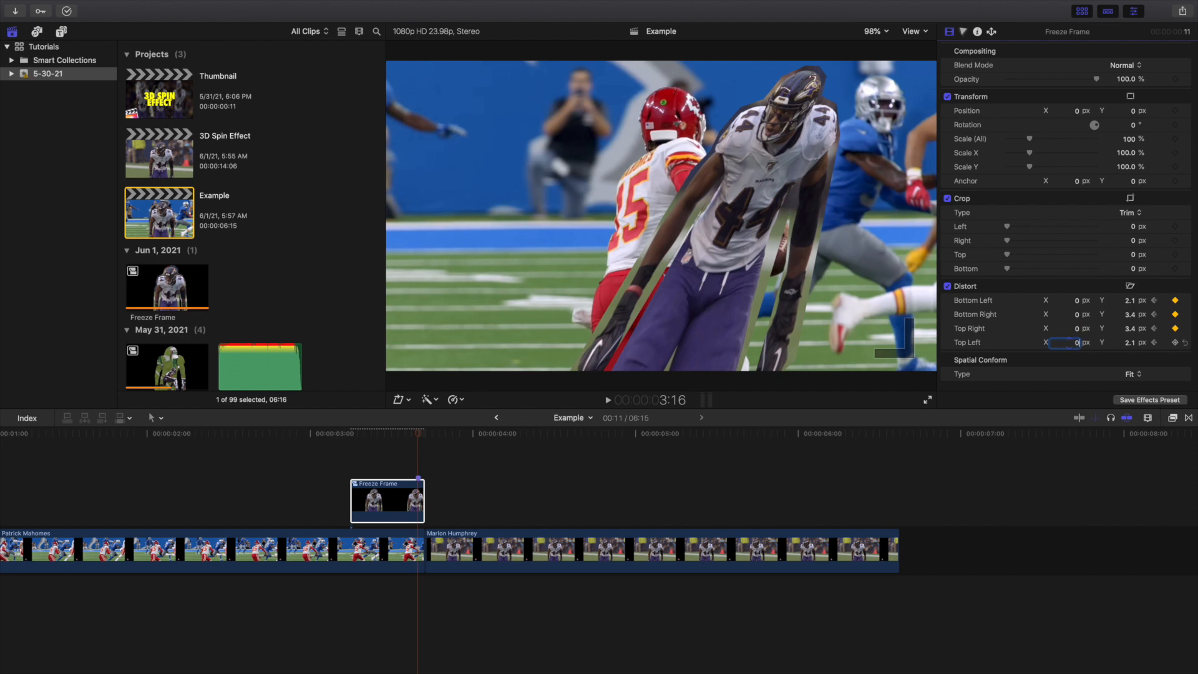
key(Return)
Set the Y value of all four Distort corners to 0 px on the same last frame.
click(1132, 302)
text(0)
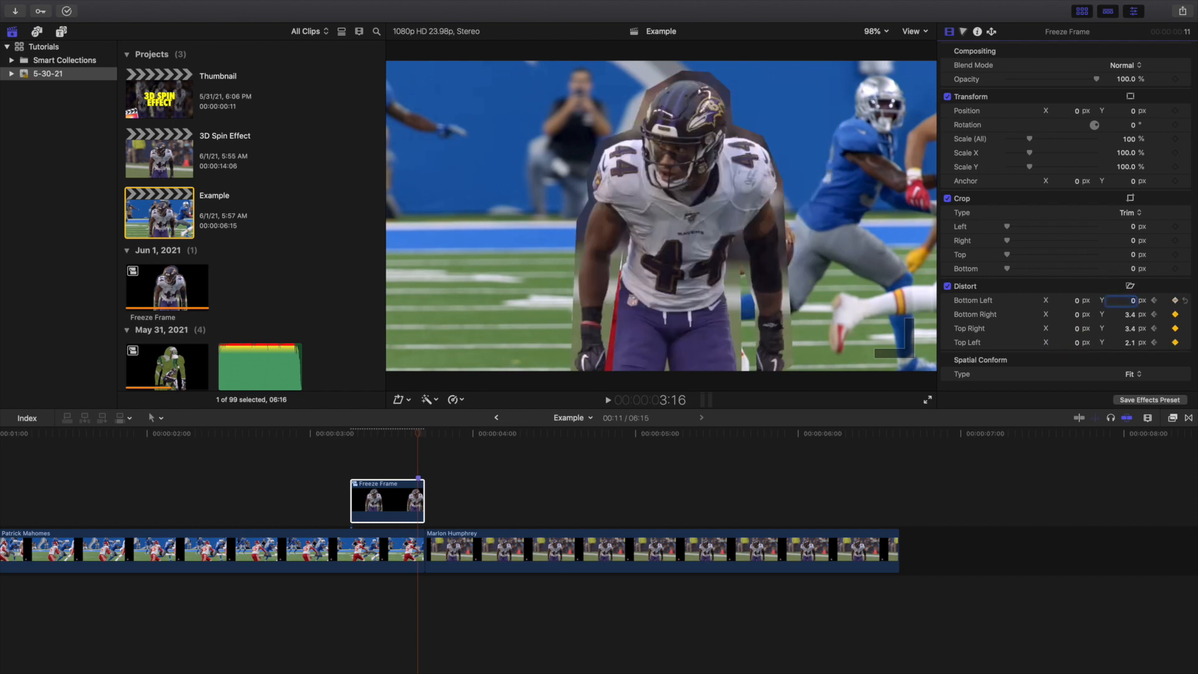
key(Return)
click(1129, 316)
text(0)
click(1131, 329)
text(0)
click(1130, 343)
text(0)
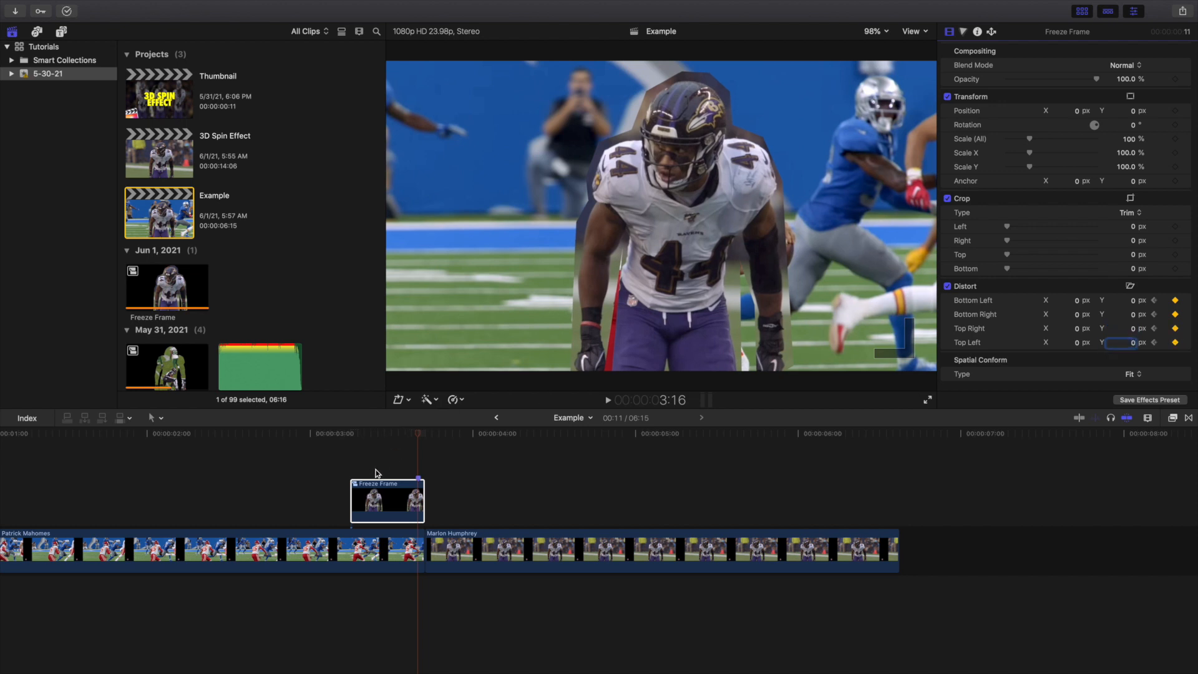
Play the Freeze Frame clip twice from its first frame to check the spin animation.
click(352, 467)
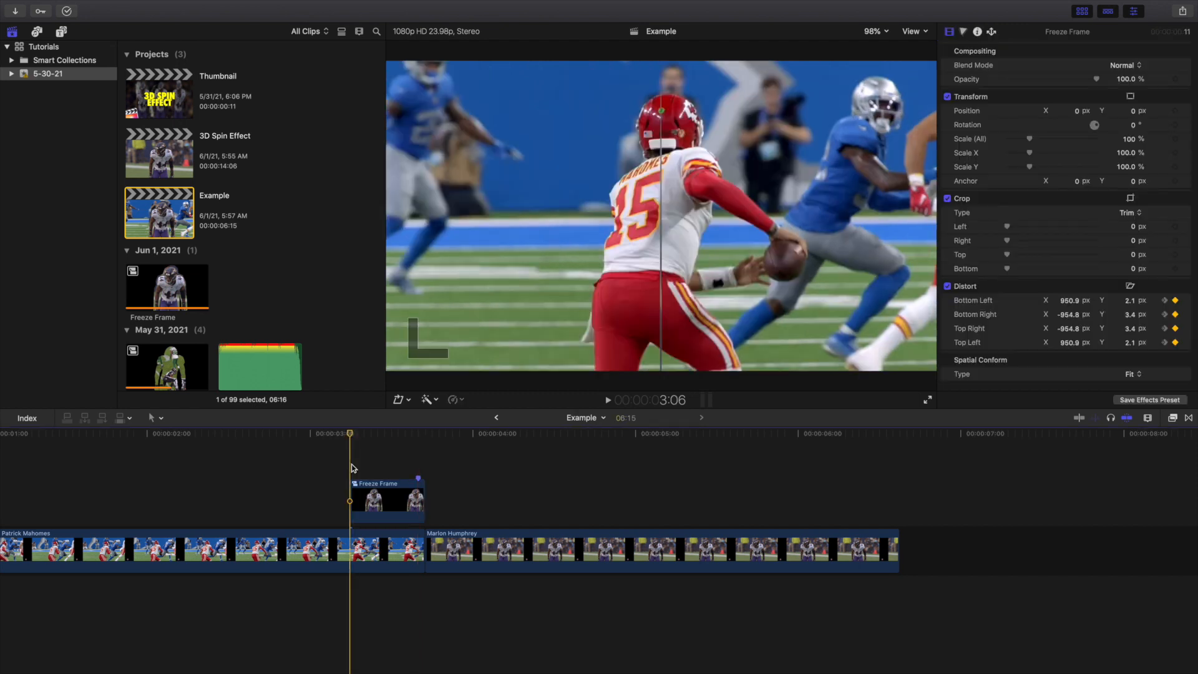
key(space)
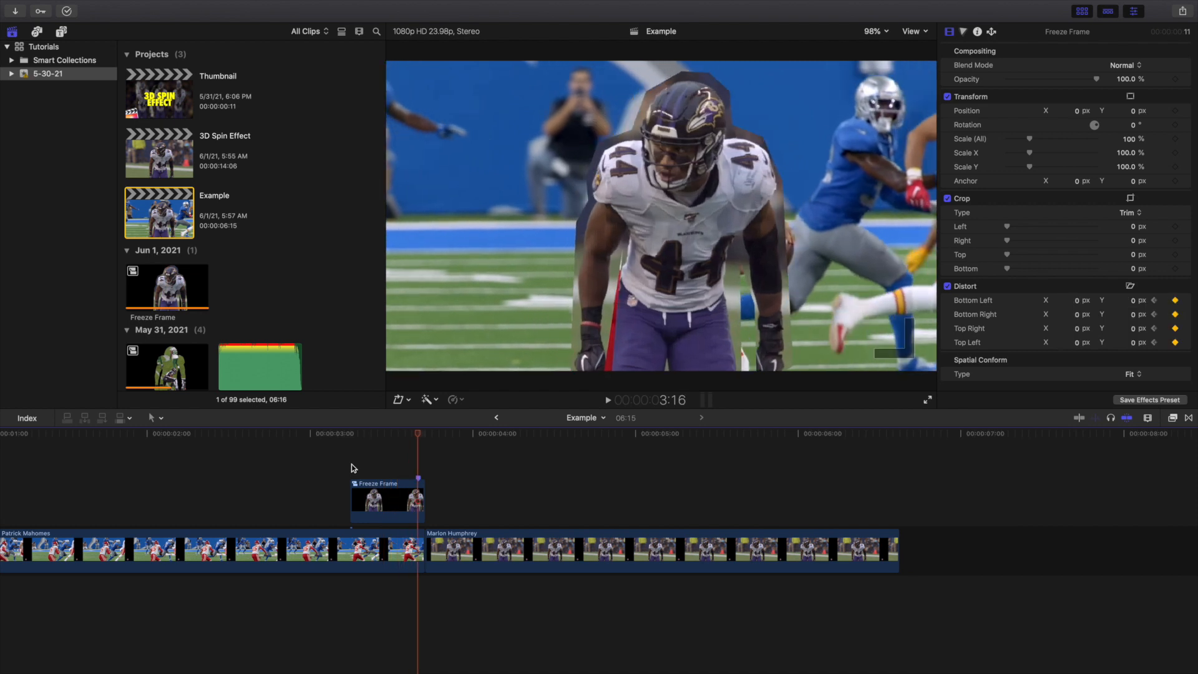
click(353, 468)
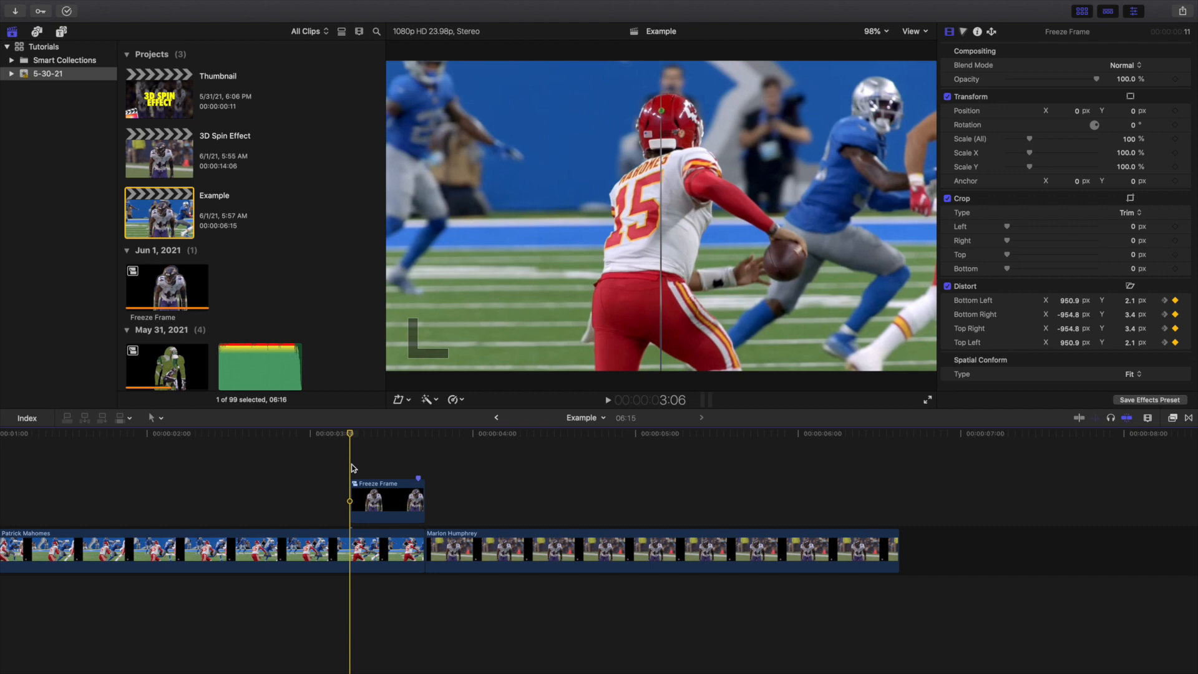
key(space)
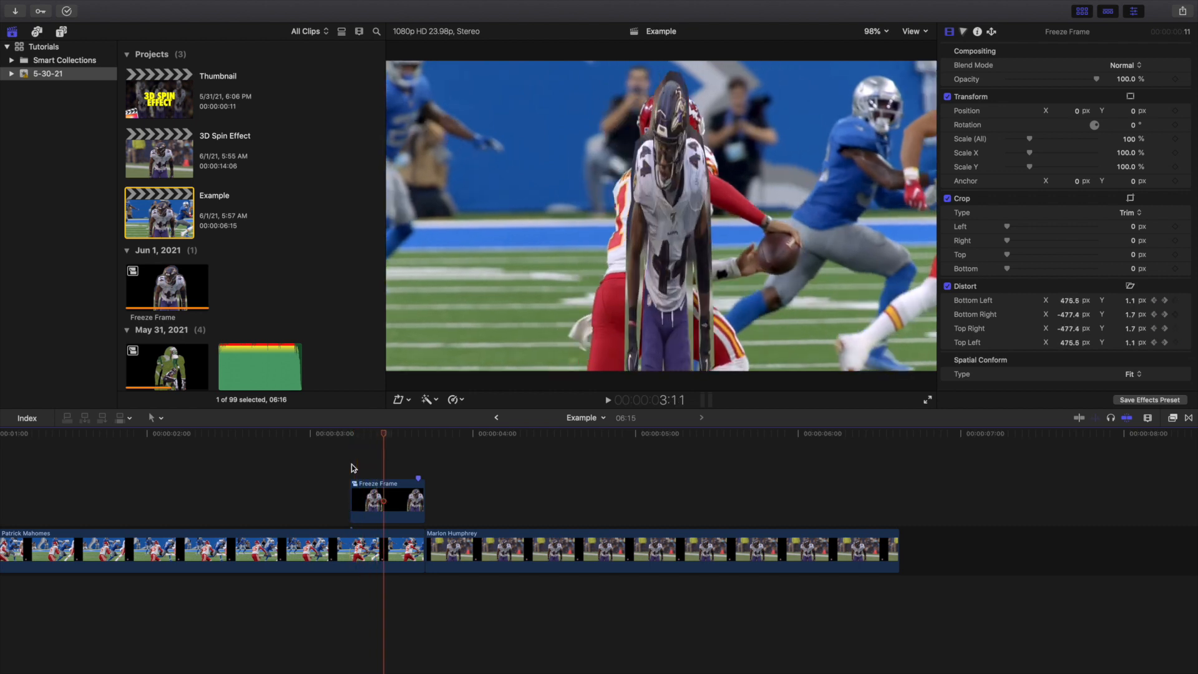
Search all installed video effects for "3d", then clear the search and close the effects browser.
click(1173, 419)
scroll(953, 464, up, 4)
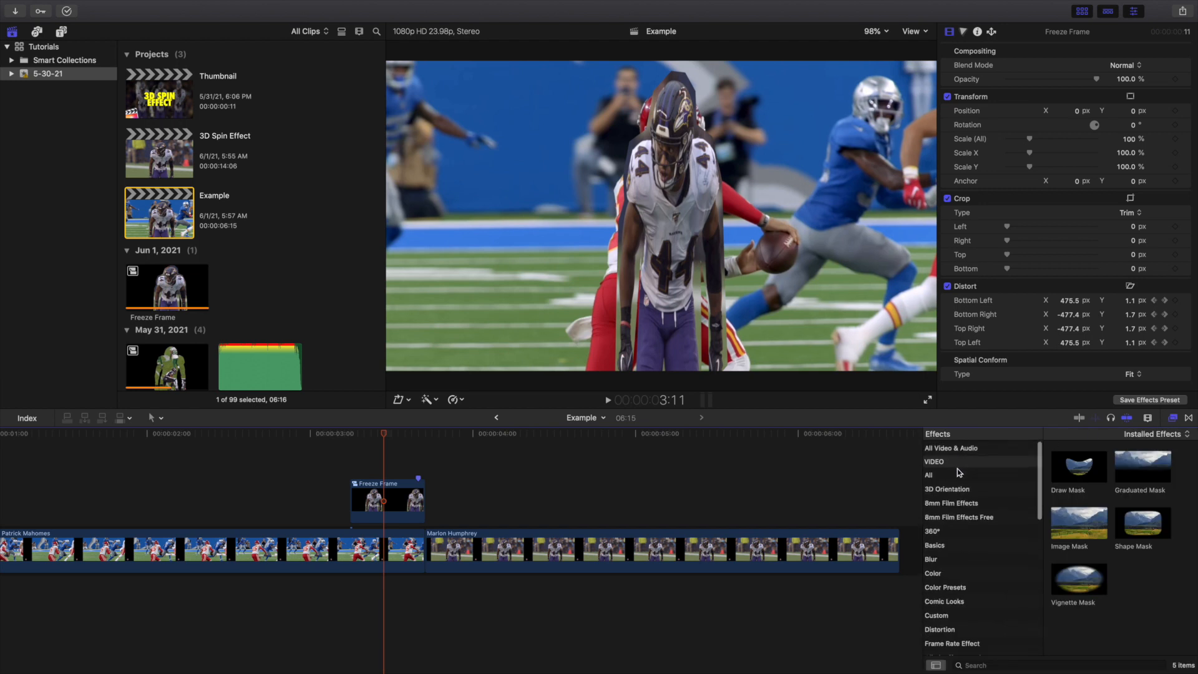
click(953, 474)
click(978, 665)
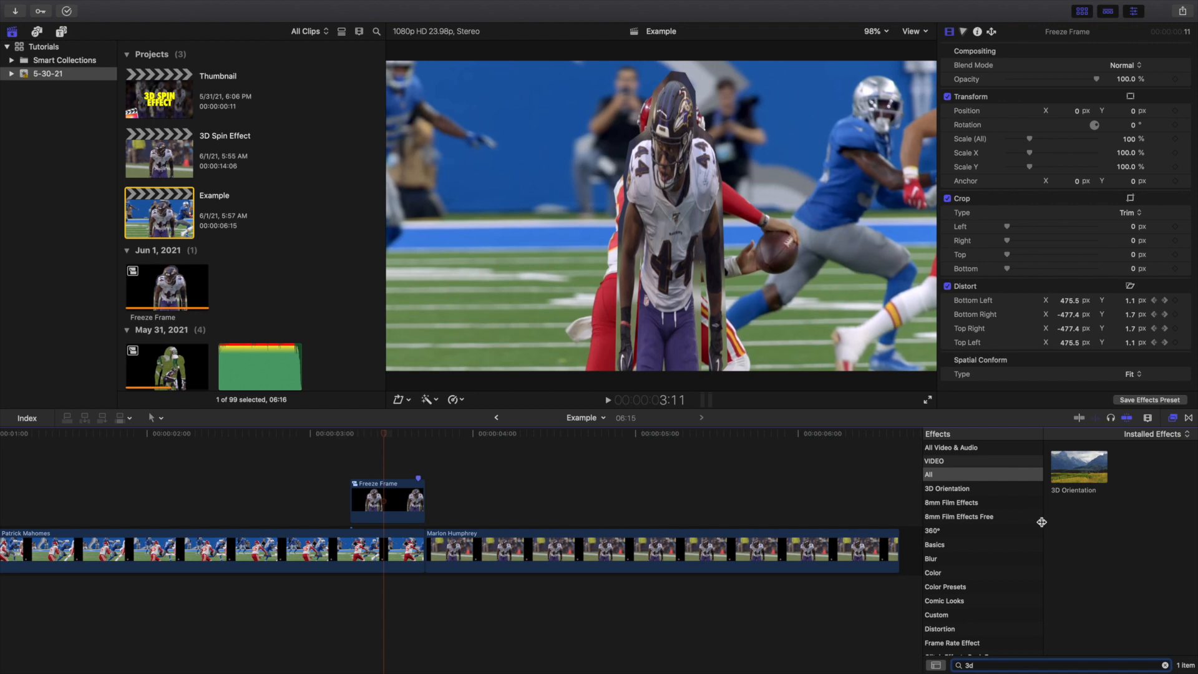
click(1164, 665)
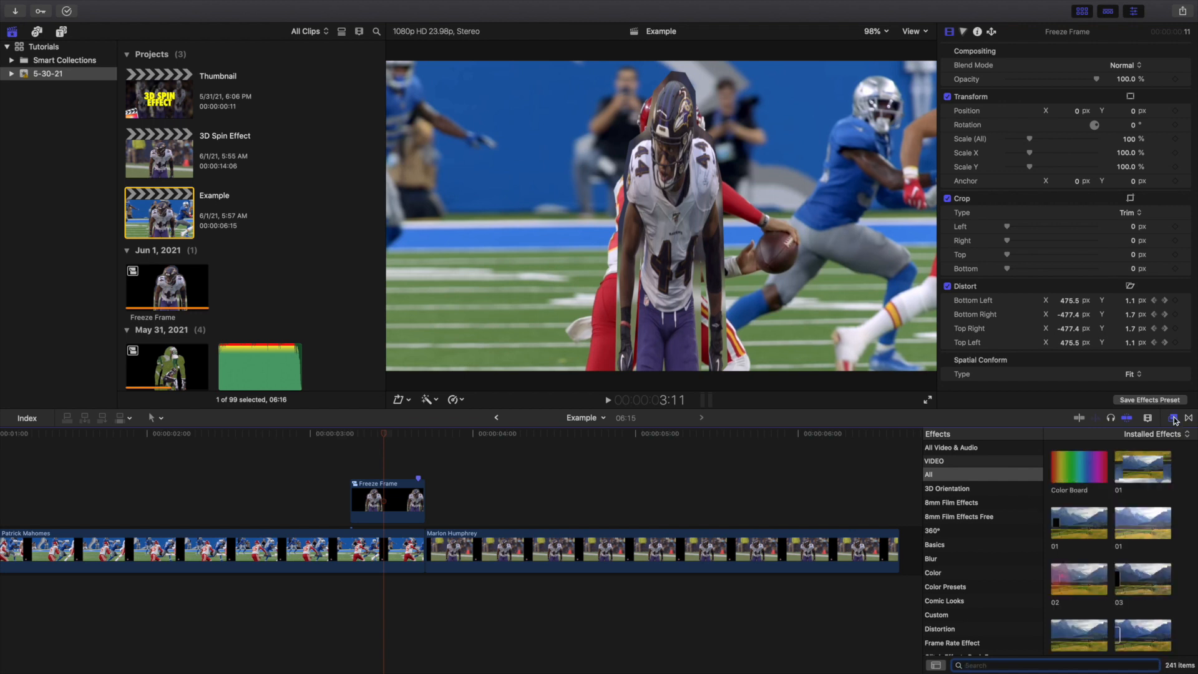
click(1174, 418)
Step frame by frame through the Freeze Frame clip from its first to its last frame to examine the spin.
click(350, 454)
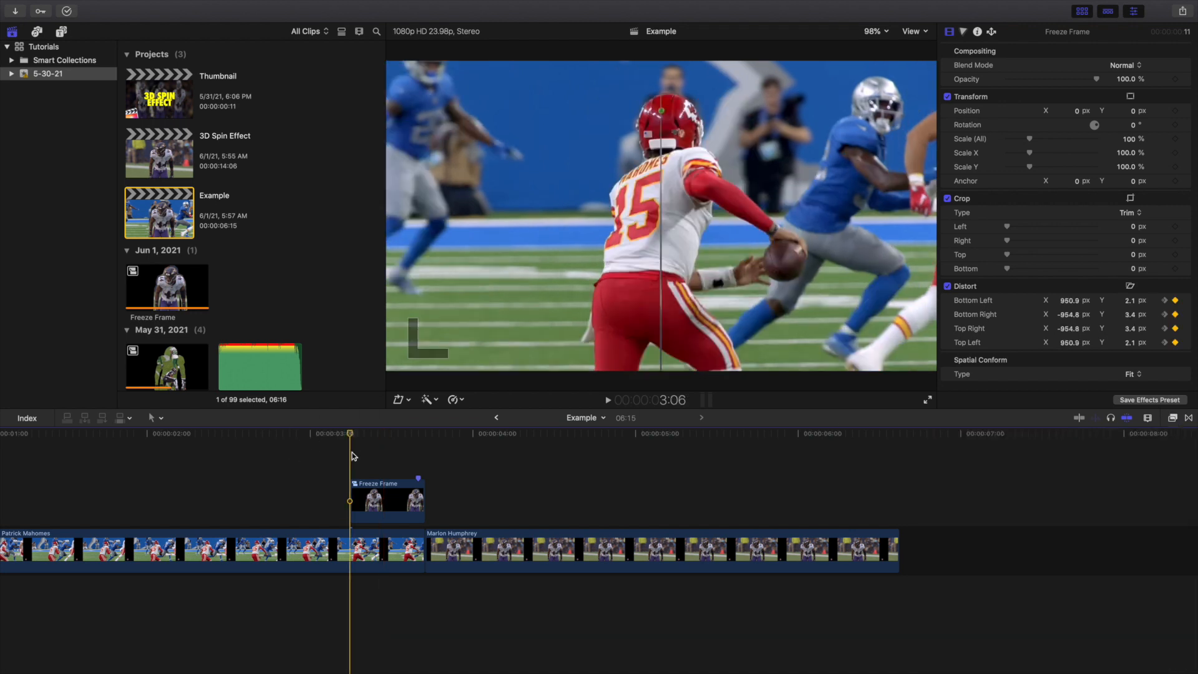
key(Right)
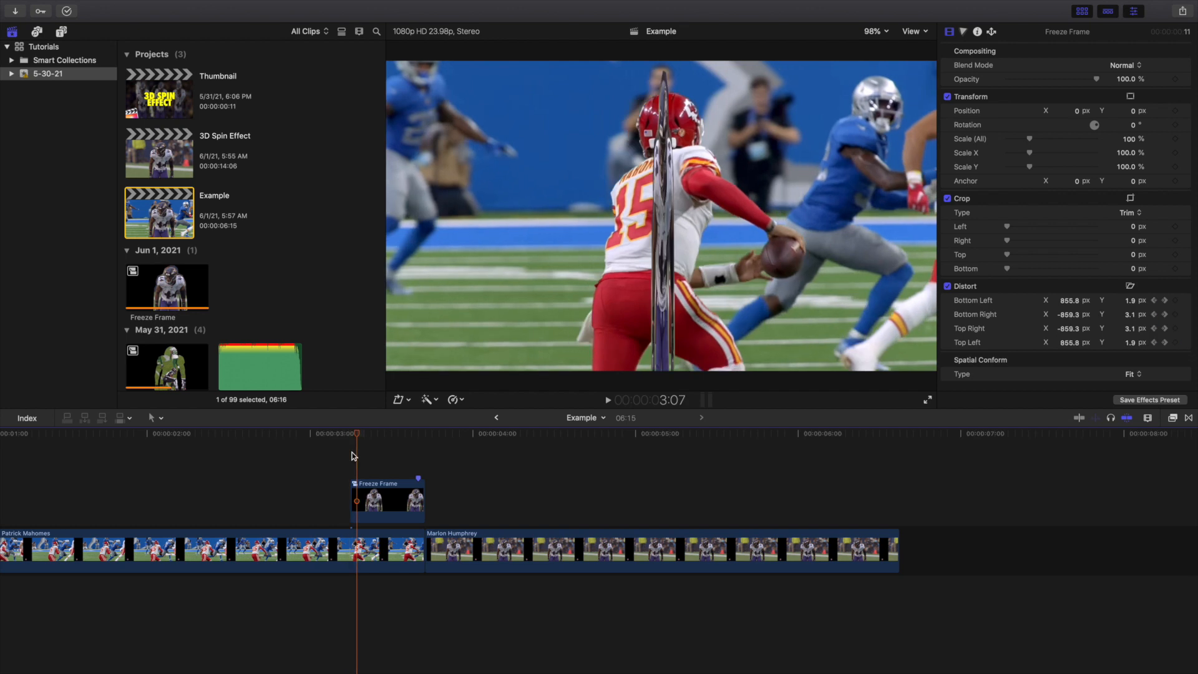
key(Right)
key(Right)
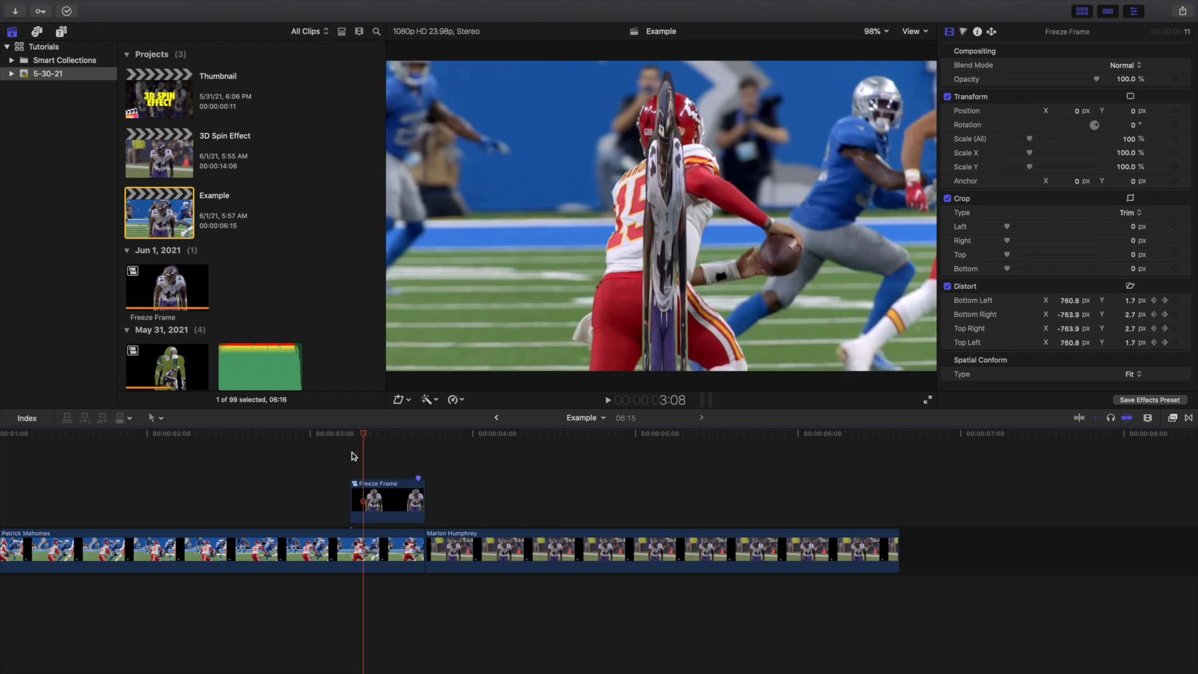
key(Right)
key(Right)
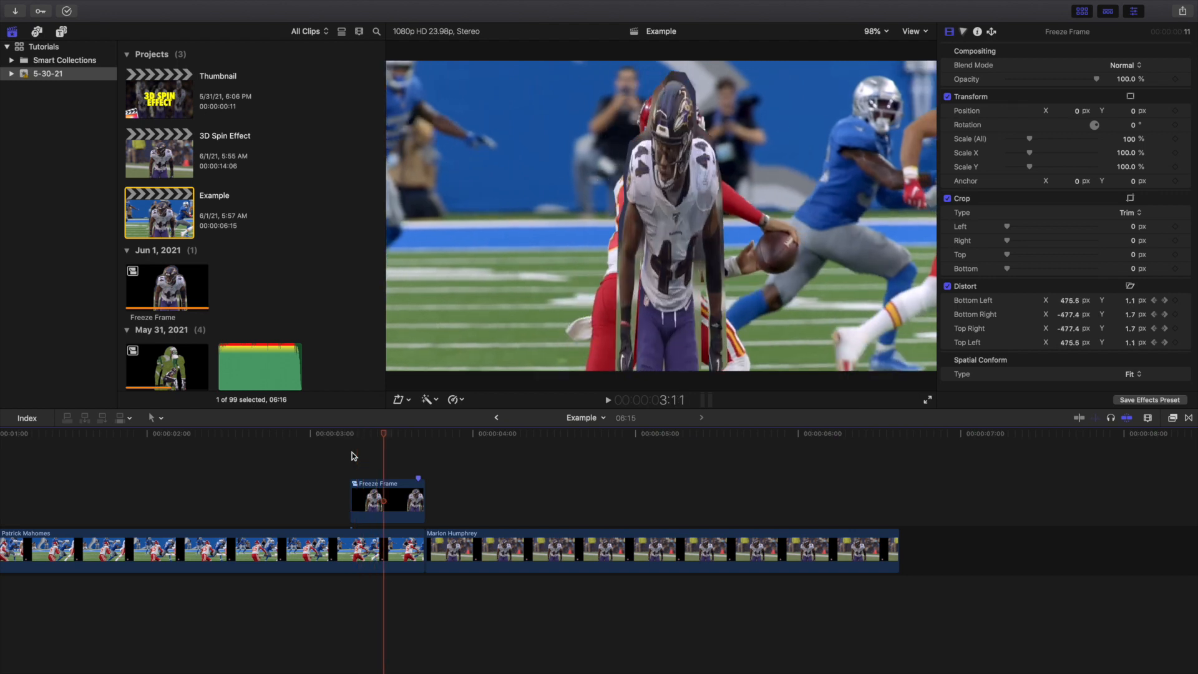
key(Right)
key(Right)
key(Right)
key(Right)
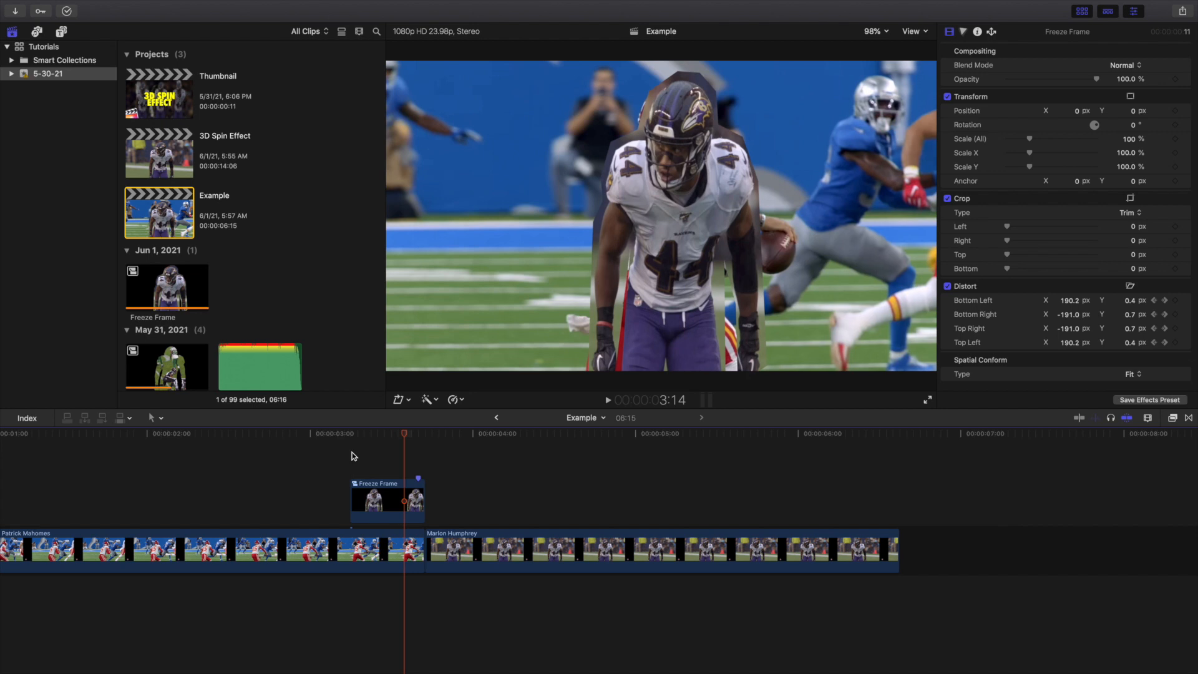
key(Right)
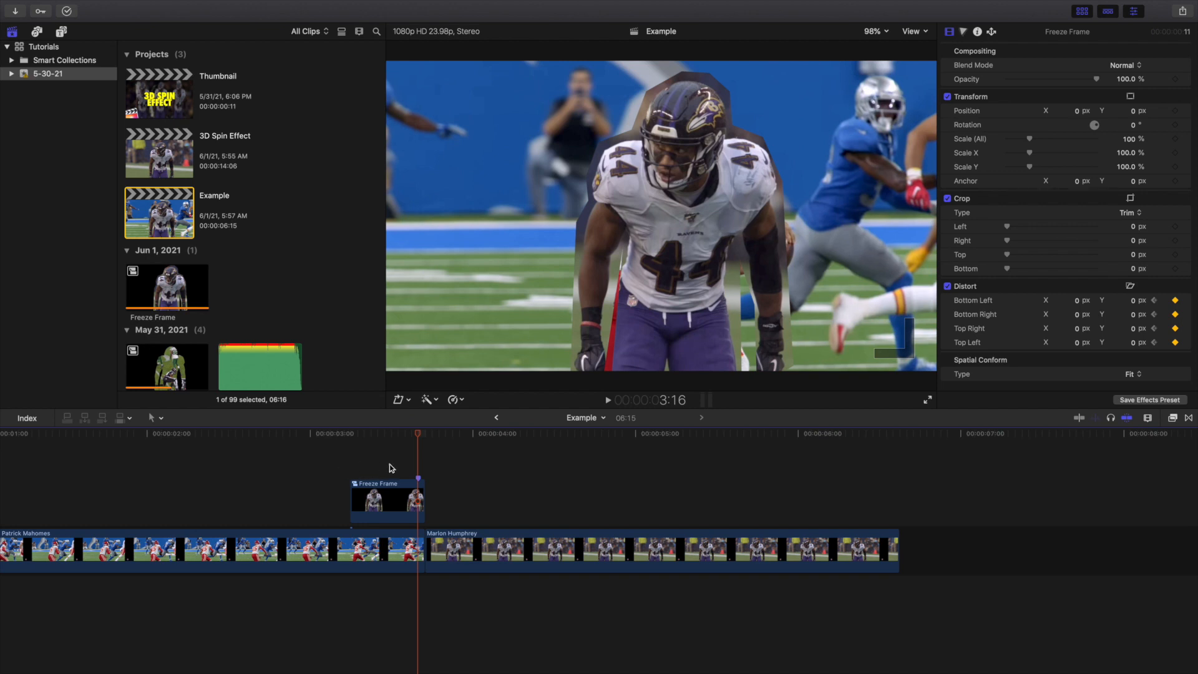
Play the Example project from its beginning through the spin transition into the second clip, and return to the start.
scroll(334, 468, left, 5)
click(27, 489)
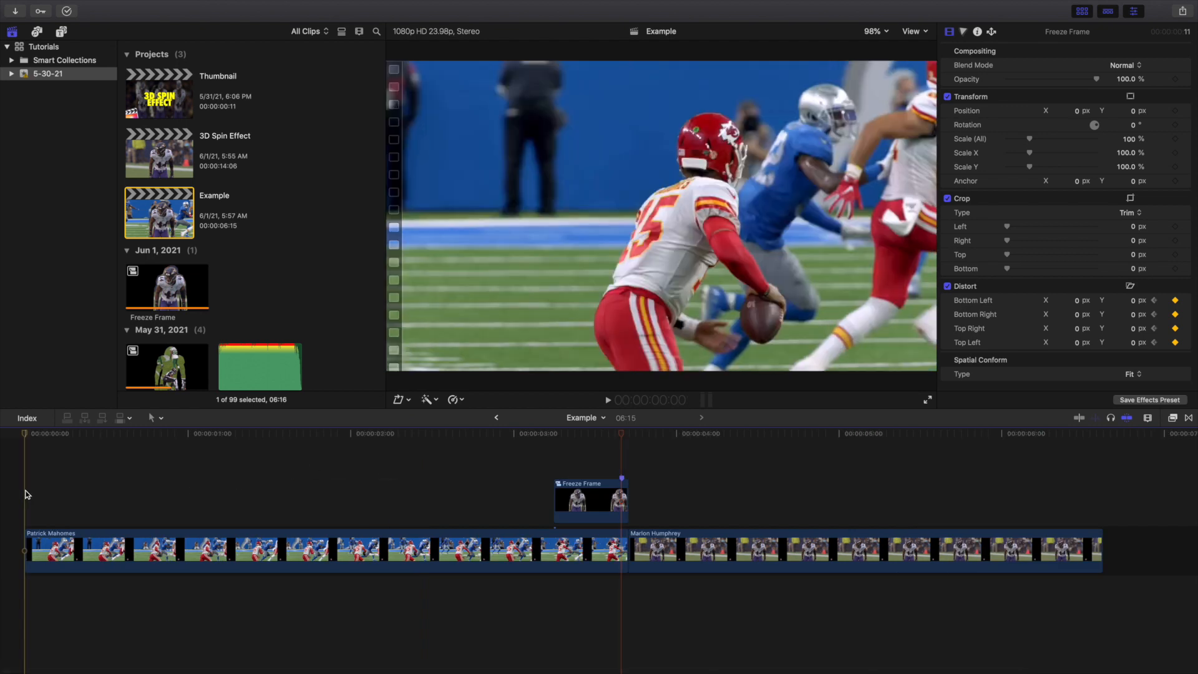
key(space)
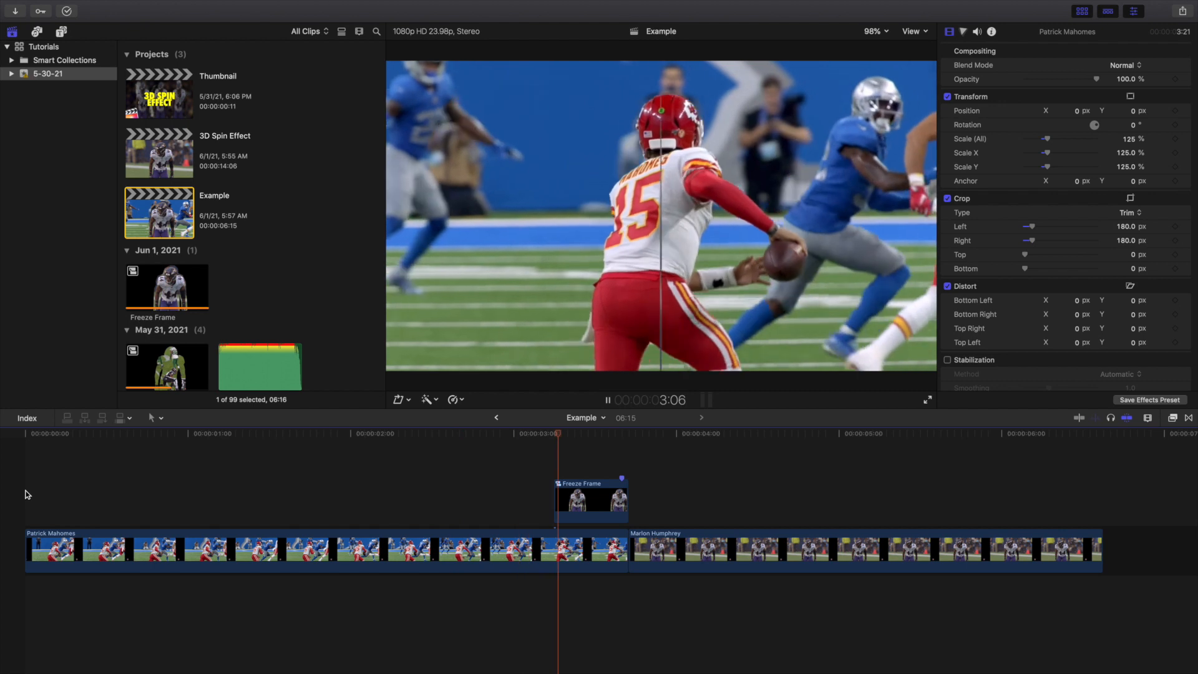
click(387, 485)
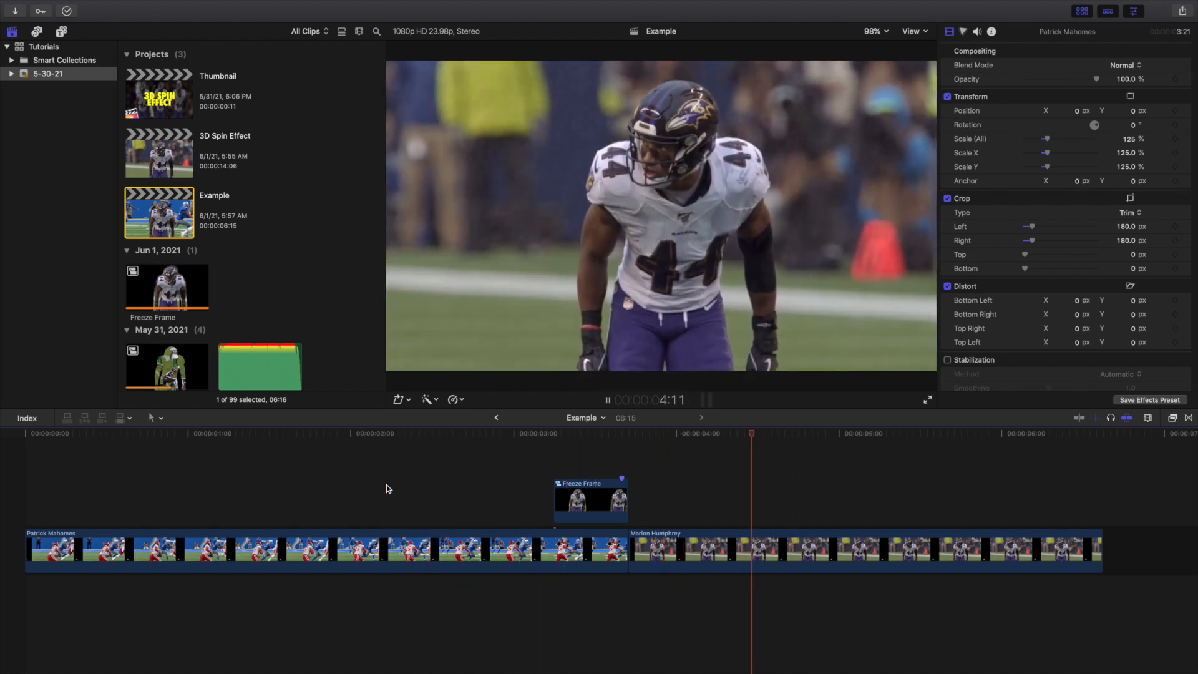
key(space)
click(24, 489)
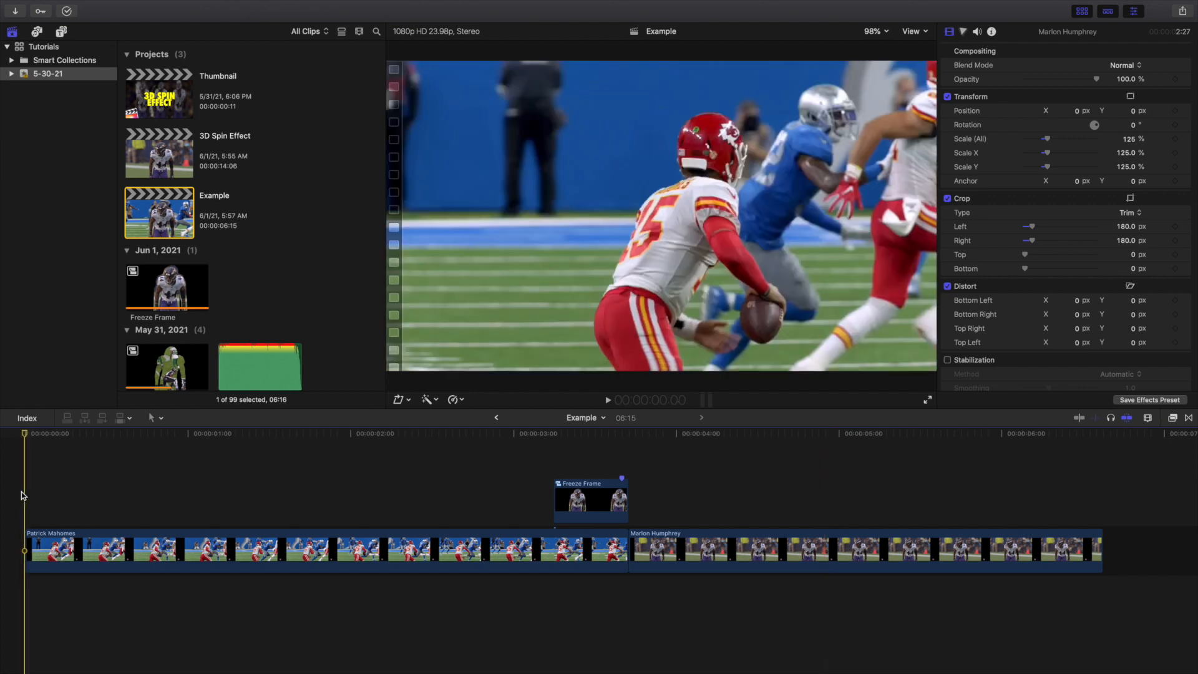
Open the 3D Spin Effect project and play it twice from the beginning through its spin transition.
double_click(160, 159)
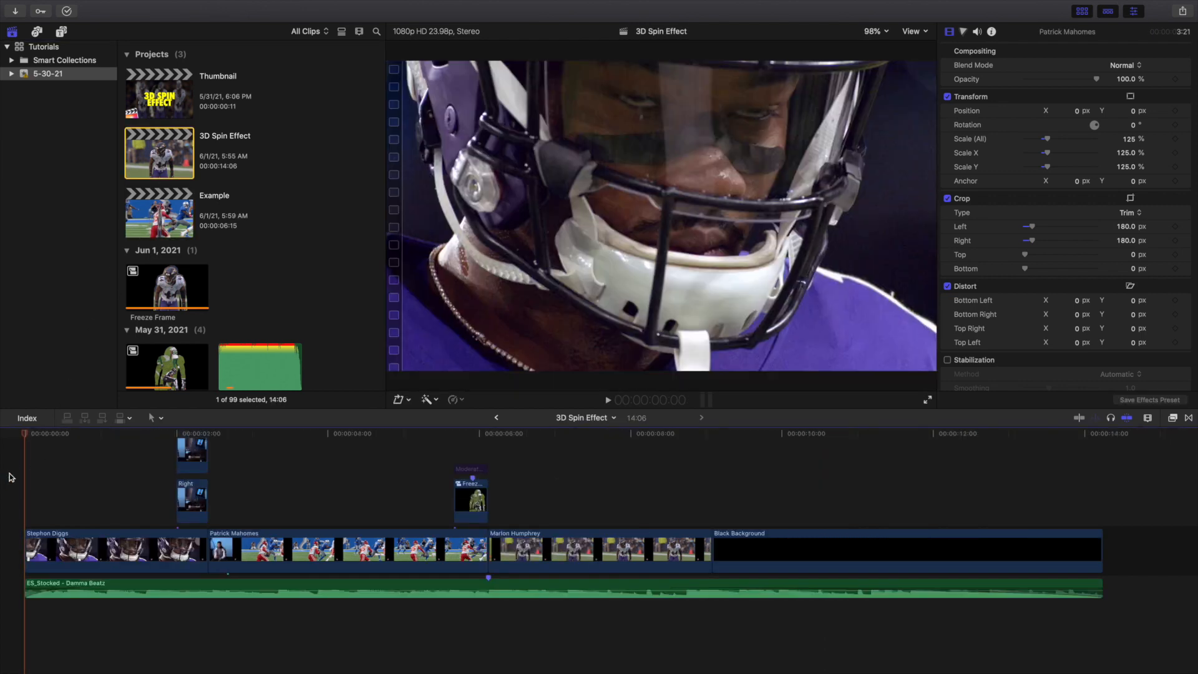
key(space)
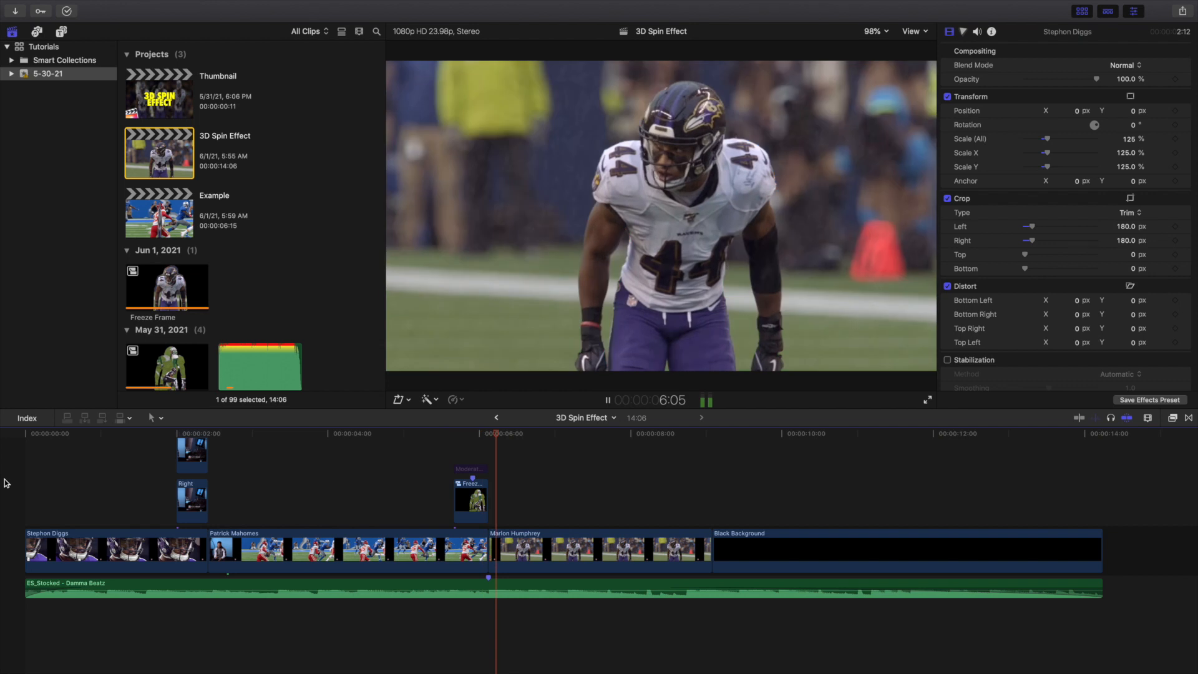
key(space)
click(458, 465)
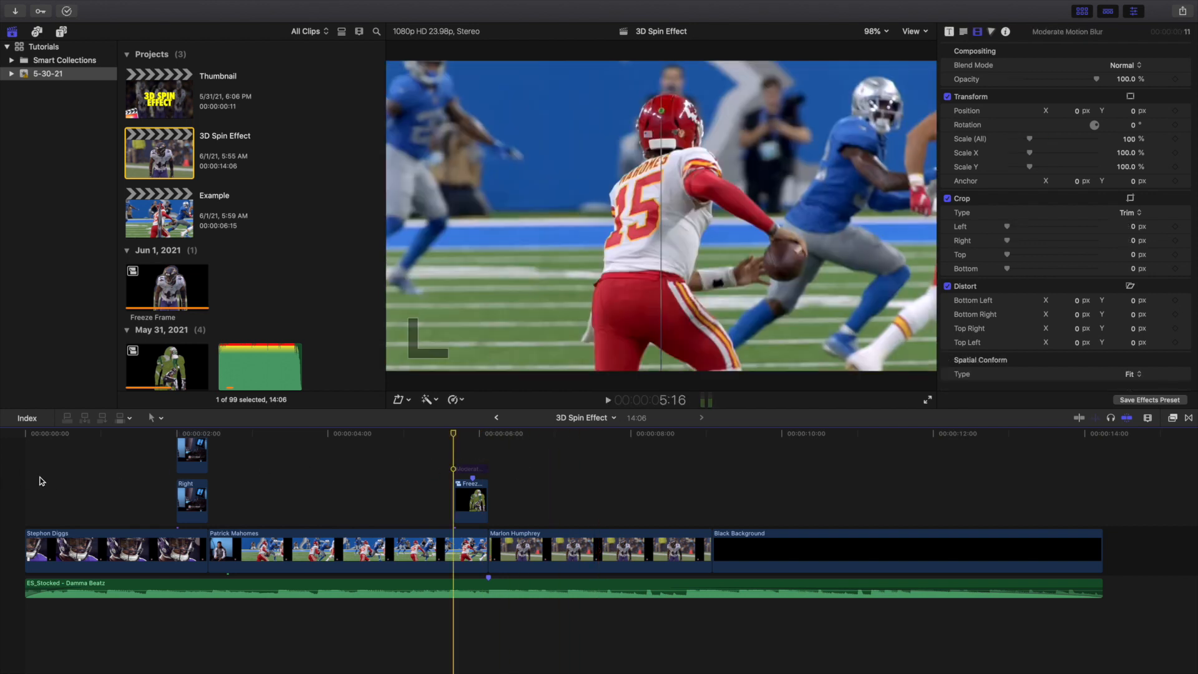
click(15, 480)
key(space)
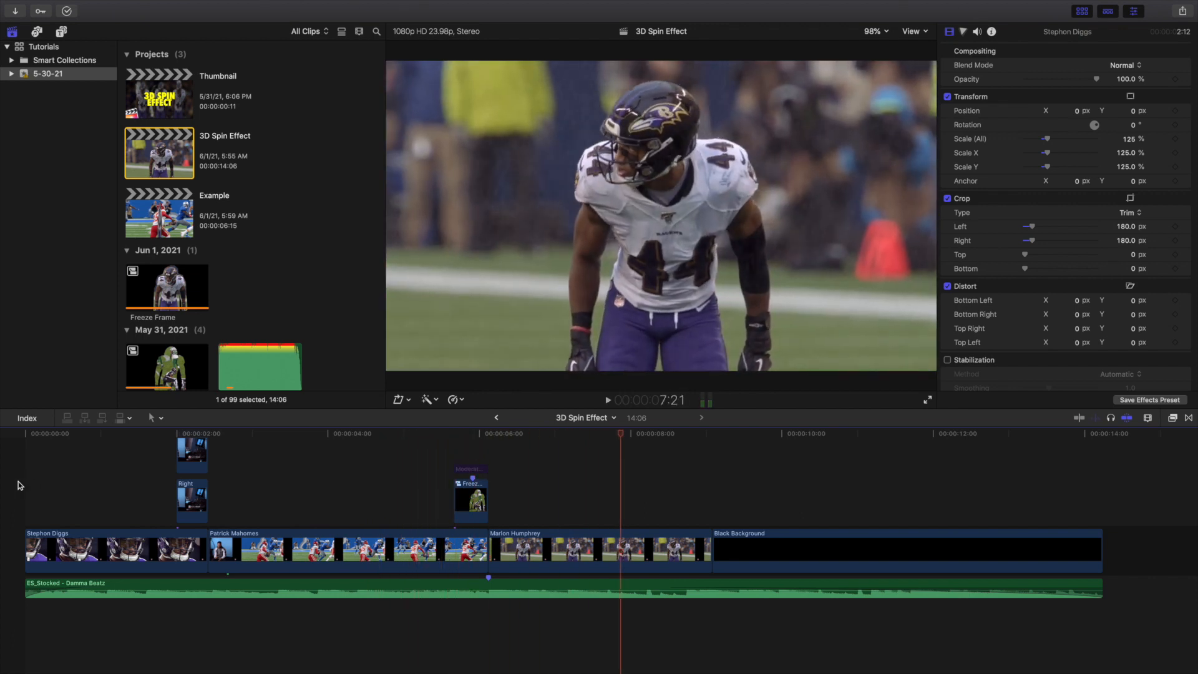
click(17, 481)
Return to the Example project and step frame by frame through the Freeze Frame clip to its last frame to examine the spin.
double_click(171, 226)
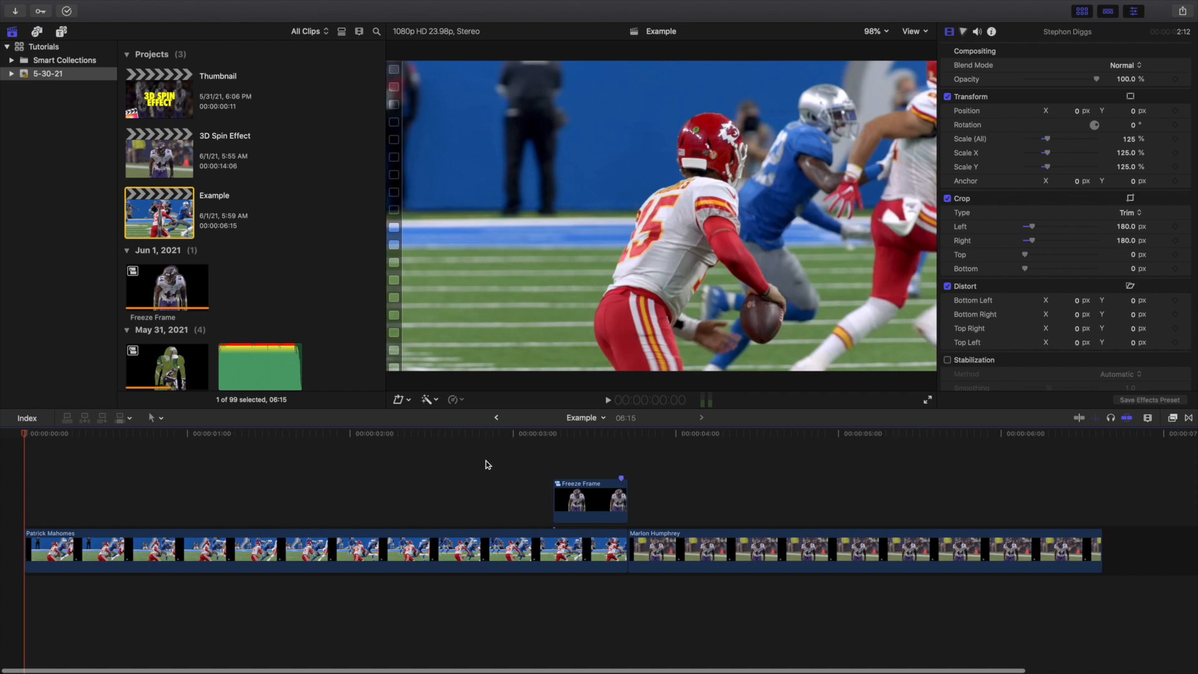
scroll(486, 463, right, 5)
double_click(417, 493)
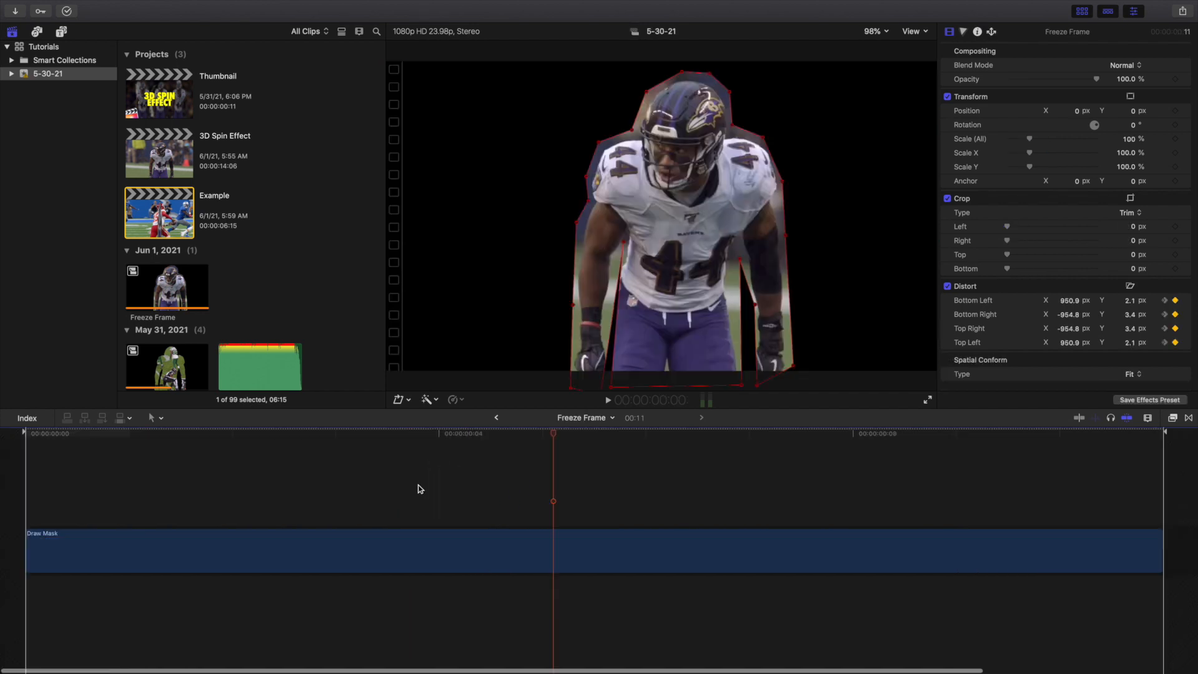
click(496, 418)
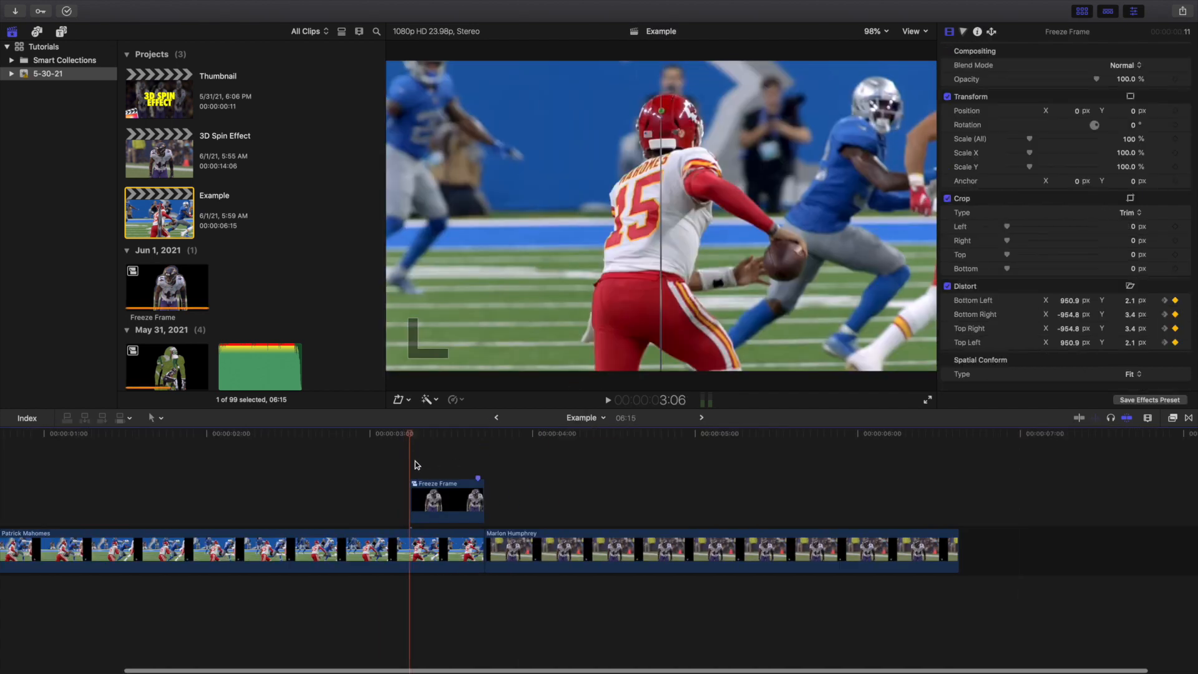
key(Right)
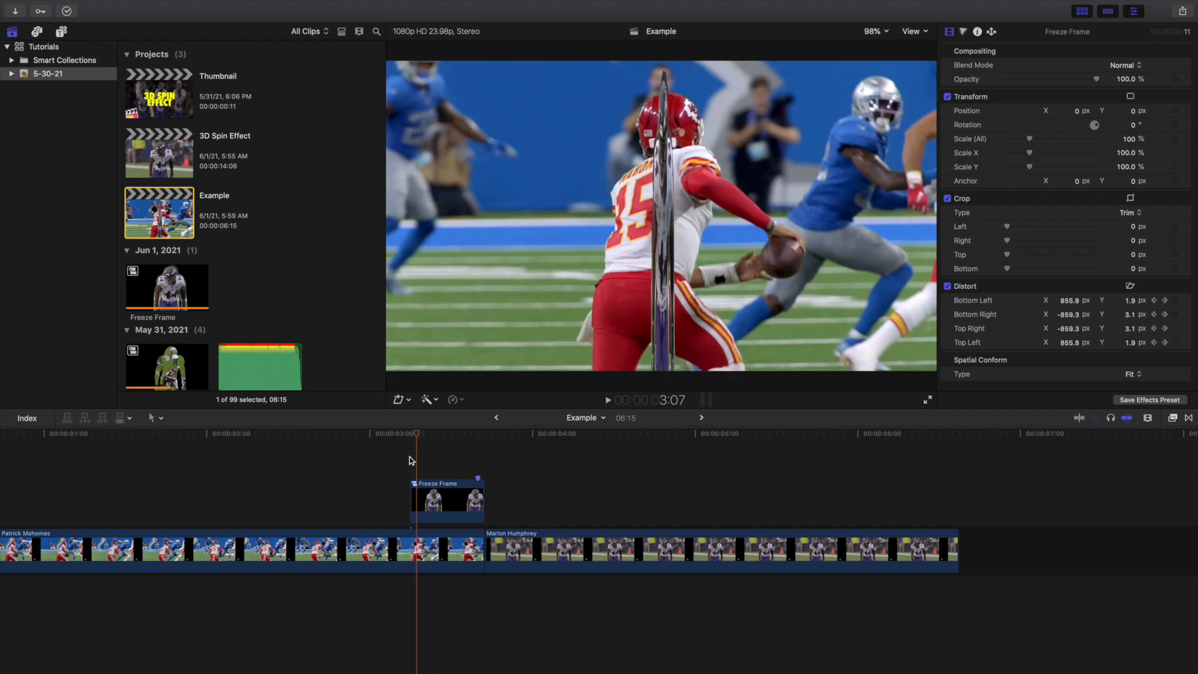
key(Right)
key(Right)
key(Right)
key(Right)
key(Right)
key(Right)
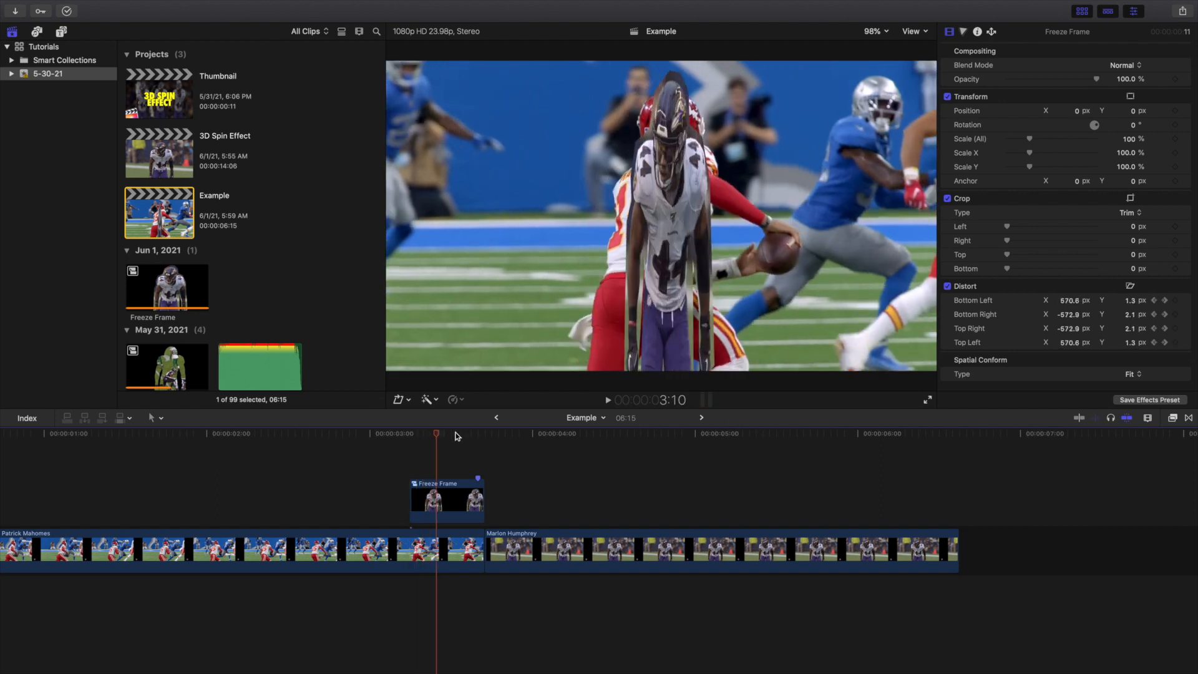
key(Right)
key(Right)
key(Right)
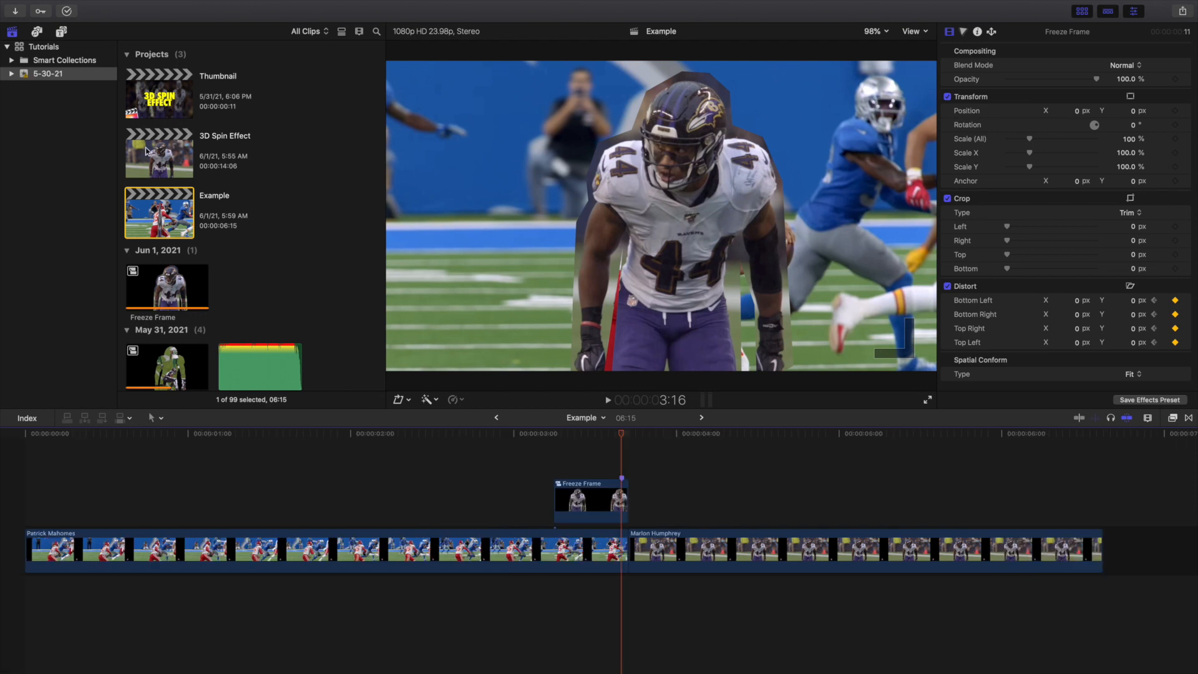
Reopen the 3D Spin Effect project, play it past the spin transition, and restart playback from the beginning.
double_click(152, 152)
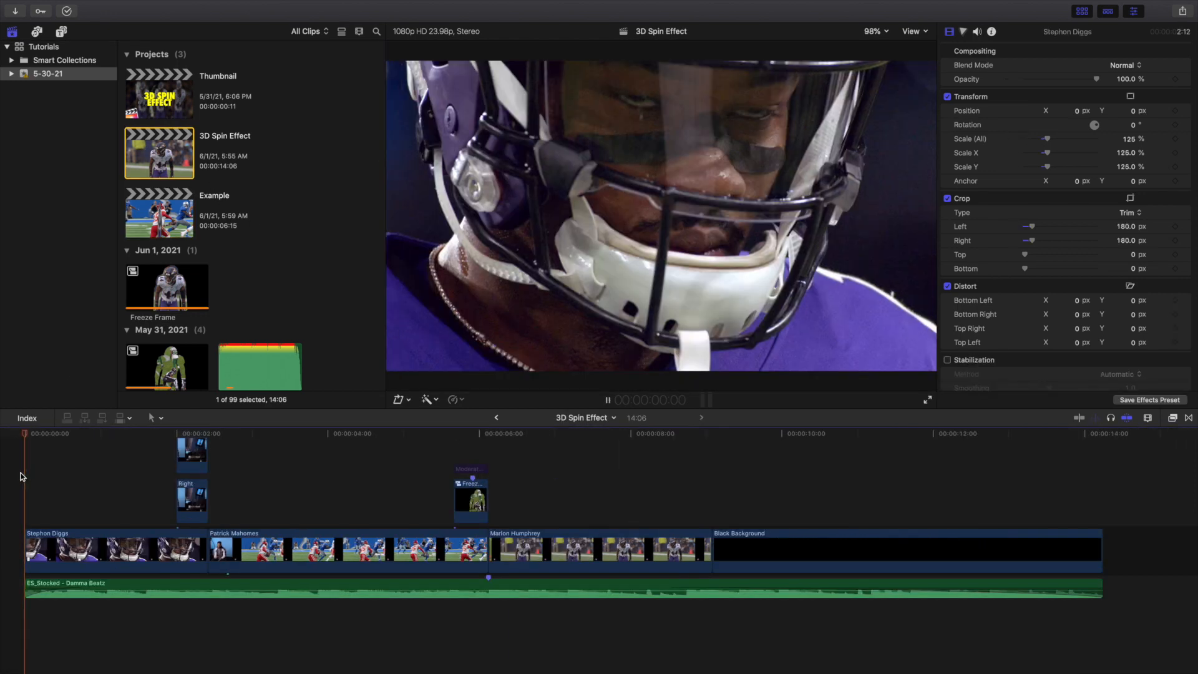
key(space)
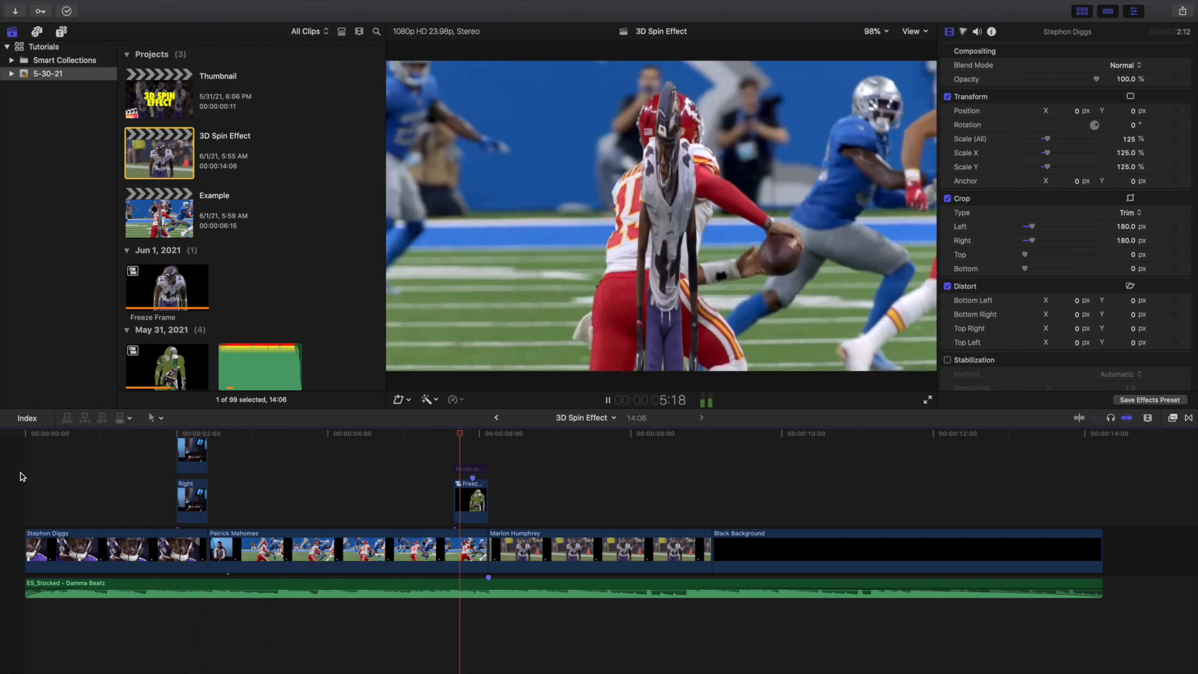
click(279, 478)
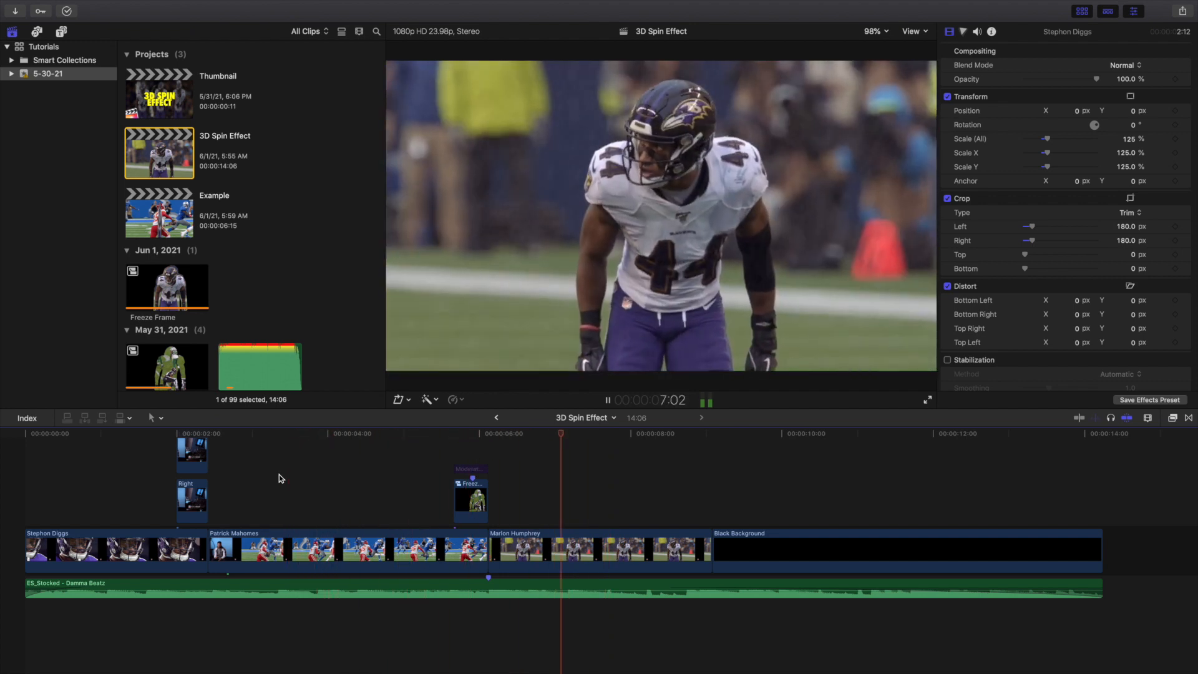
key(space)
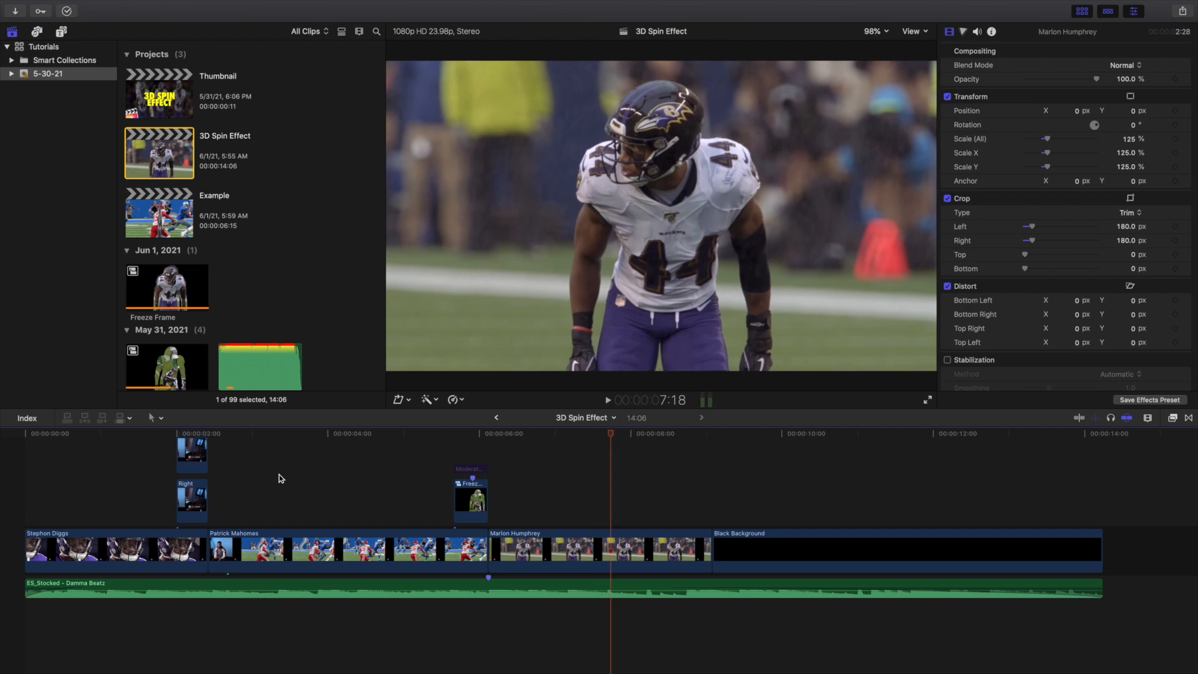
click(279, 478)
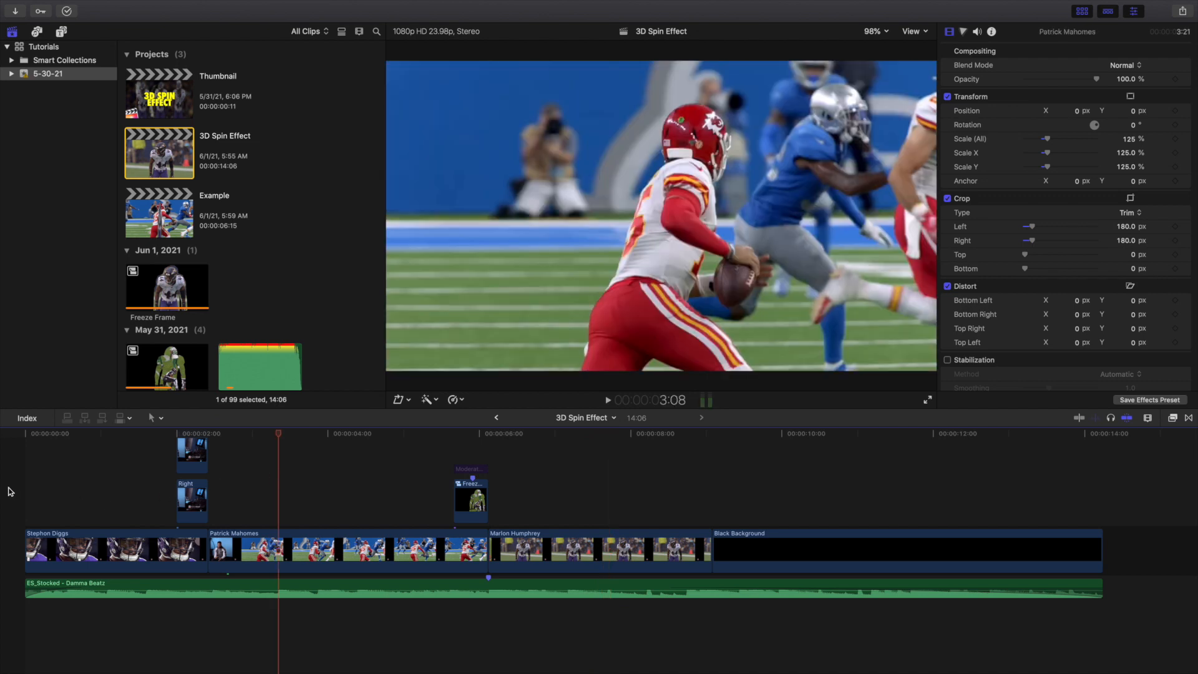
click(10, 491)
key(space)
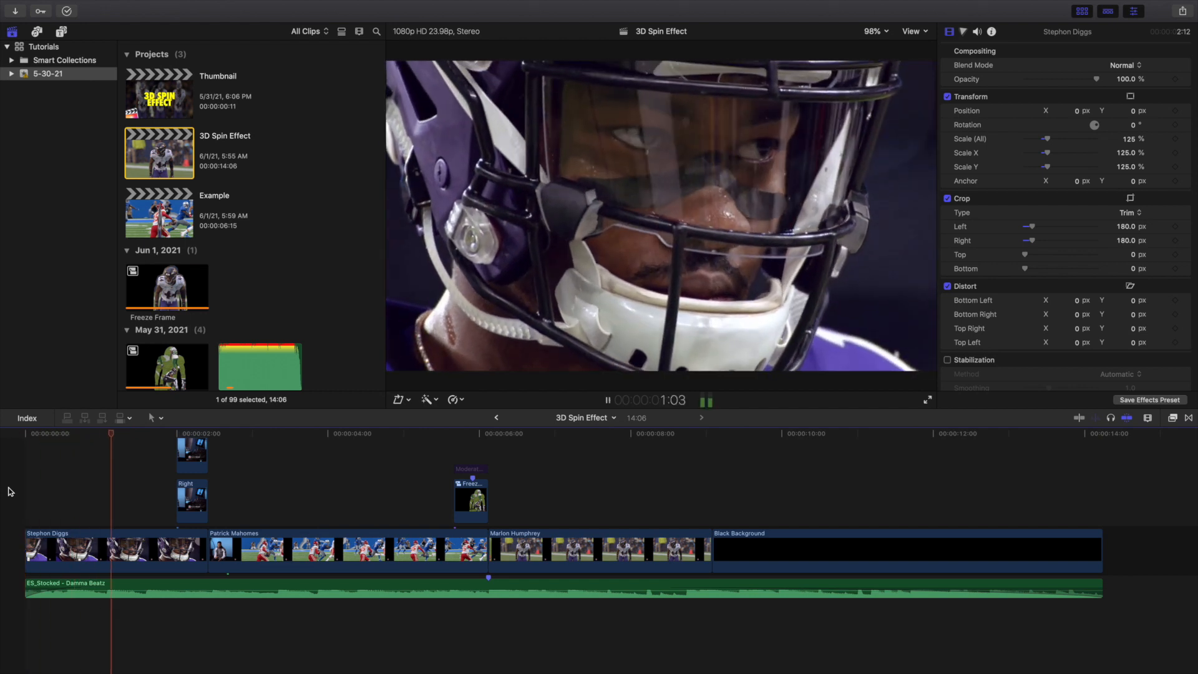